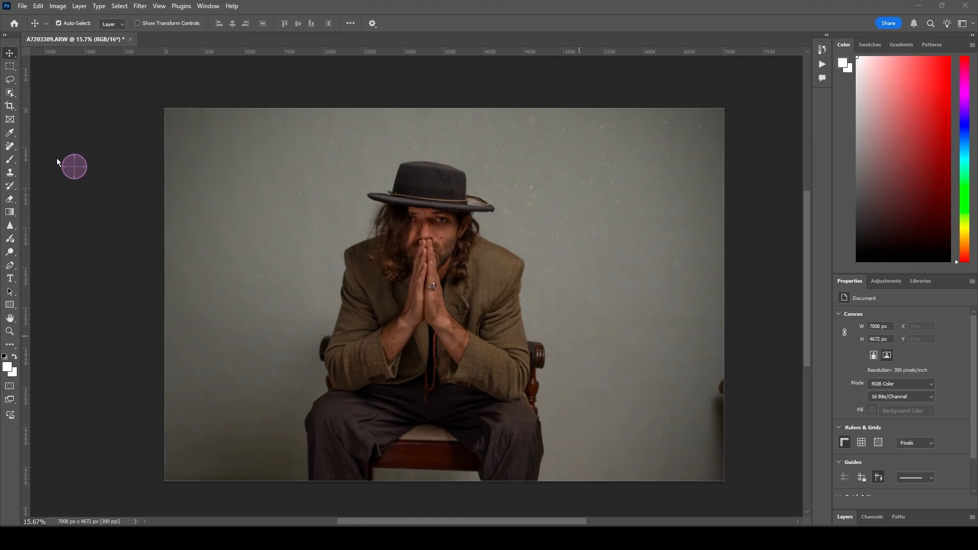
# Step: Straighten the photo with the Crop tool by aligning to the slanted chair edge below the seat, about -2.7°
pyautogui.click(10, 107)
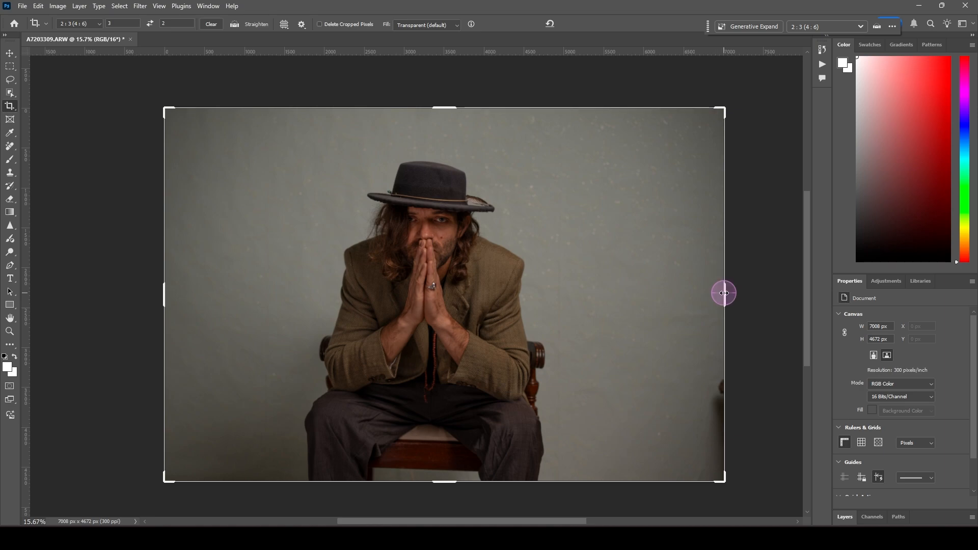
pyautogui.click(235, 26)
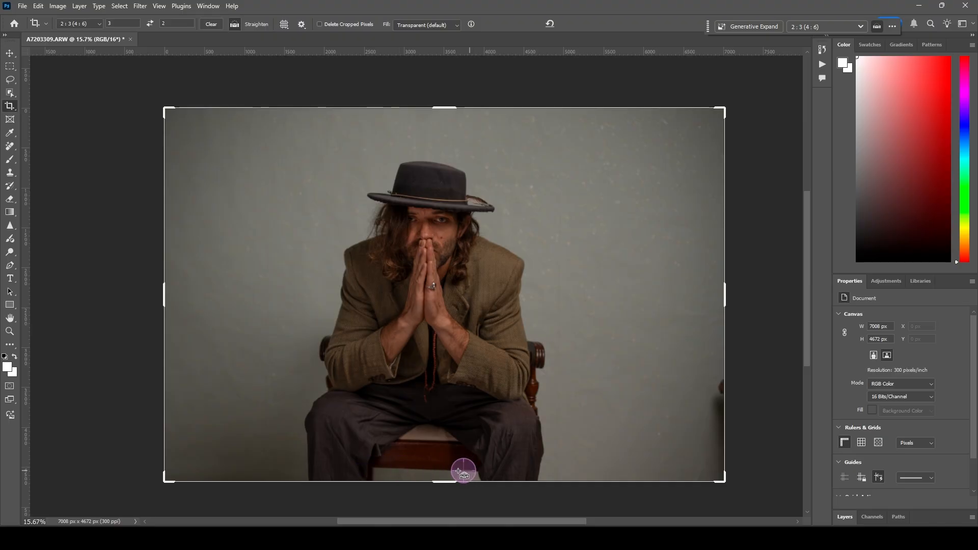
pyautogui.moveTo(371, 467); pyautogui.dragTo(479, 473)
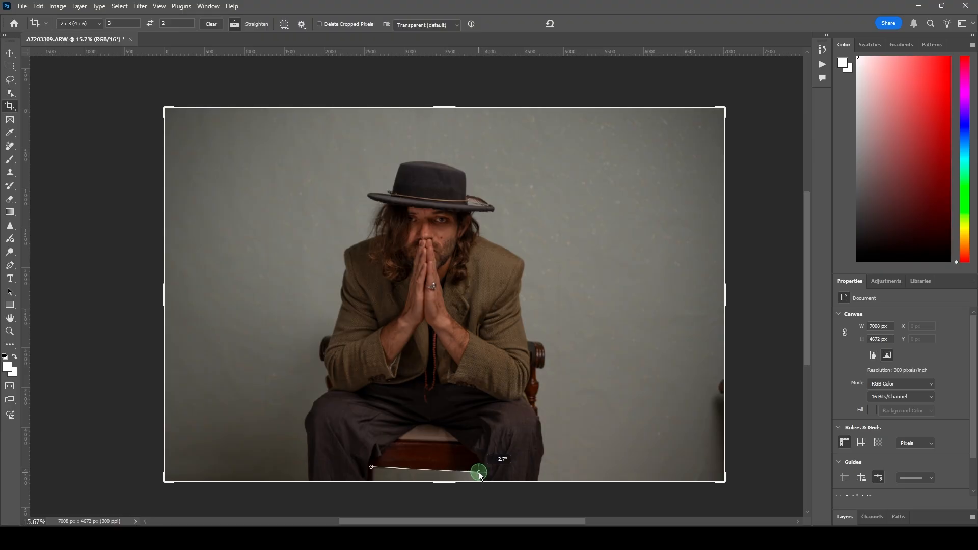
pyautogui.moveTo(480, 473); pyautogui.dragTo(479, 473)
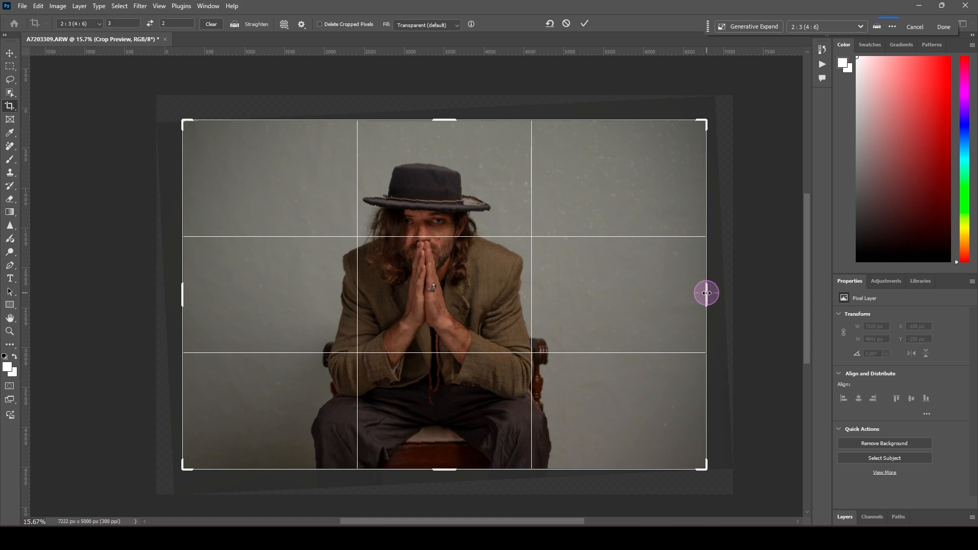
# Step: Enlarge the 2:3 crop frame past the rotated photo's edges and nudge the photo upward inside it
pyautogui.moveTo(706, 293); pyautogui.dragTo(691, 293)
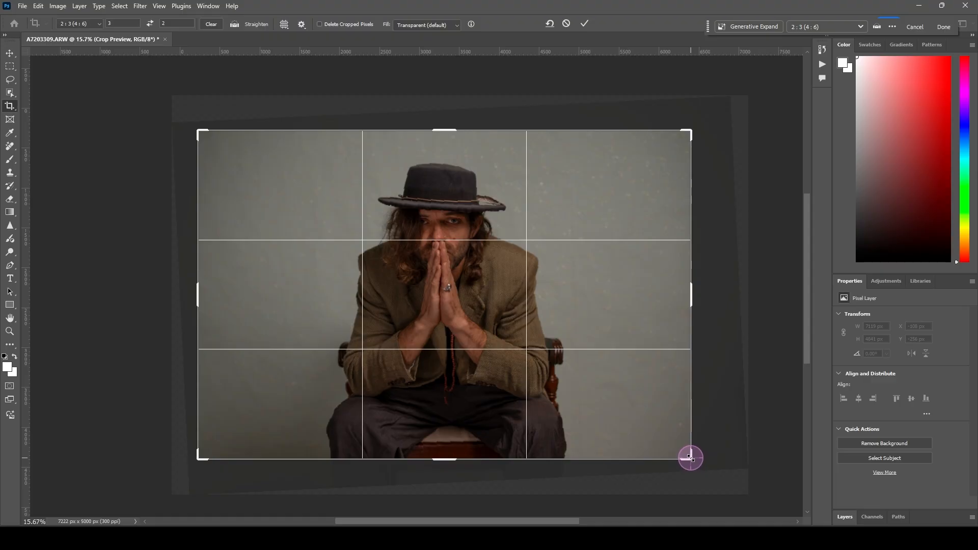
pyautogui.moveTo(690, 458); pyautogui.dragTo(713, 481)
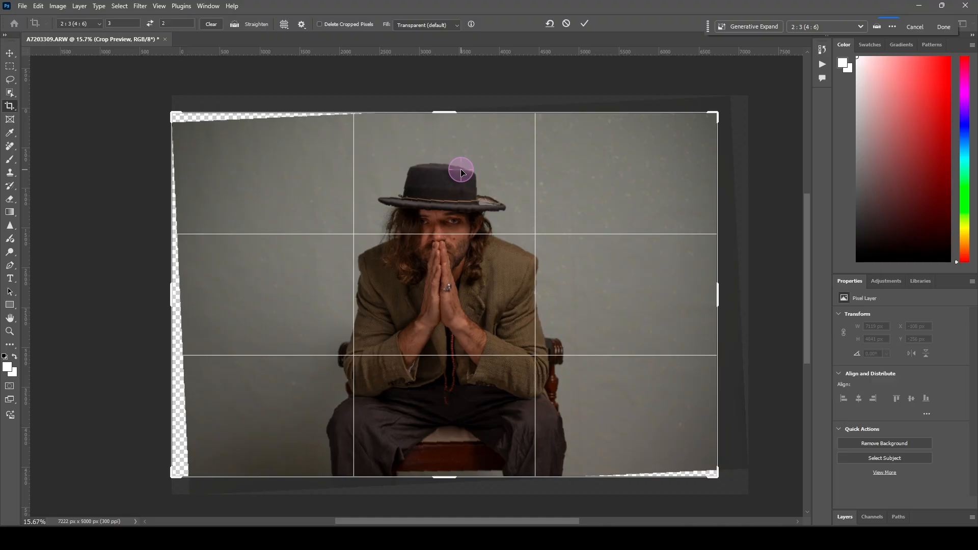
pyautogui.press('Down')
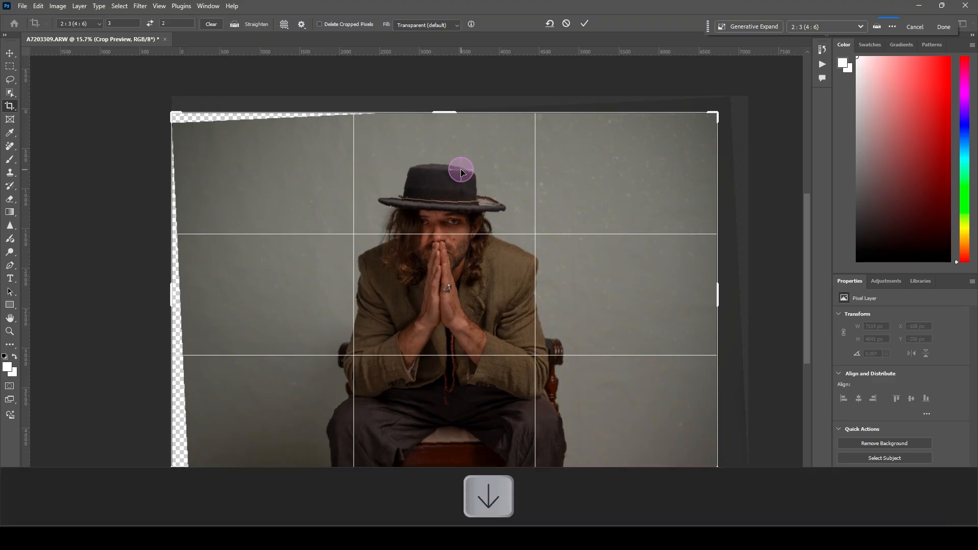
pyautogui.press('Up')
pyautogui.press('Up')
pyautogui.press('Up')
pyautogui.press('Up')
pyautogui.press('Up')
pyautogui.press('Up')
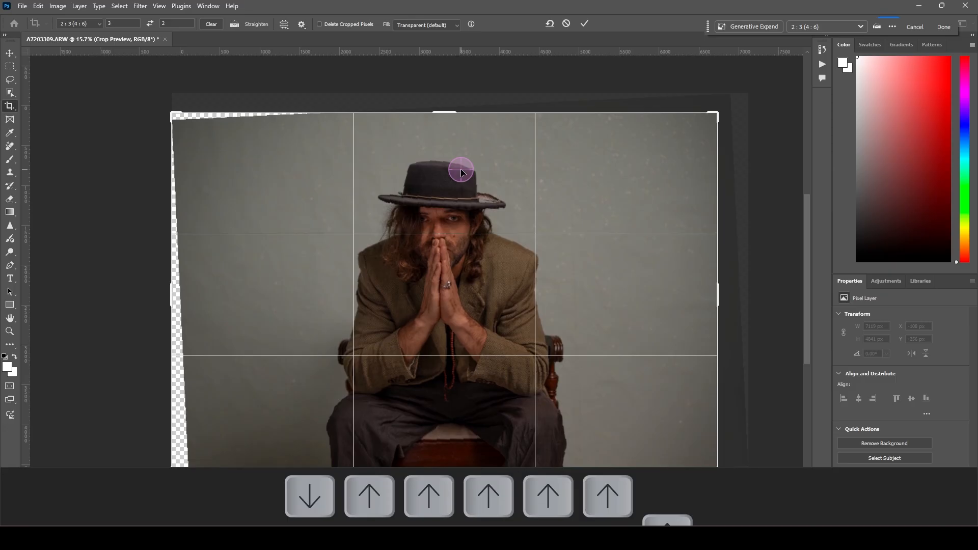
pyautogui.press('Up')
pyautogui.press('Up')
pyautogui.press('Up')
pyautogui.press('Up')
pyautogui.press('Up')
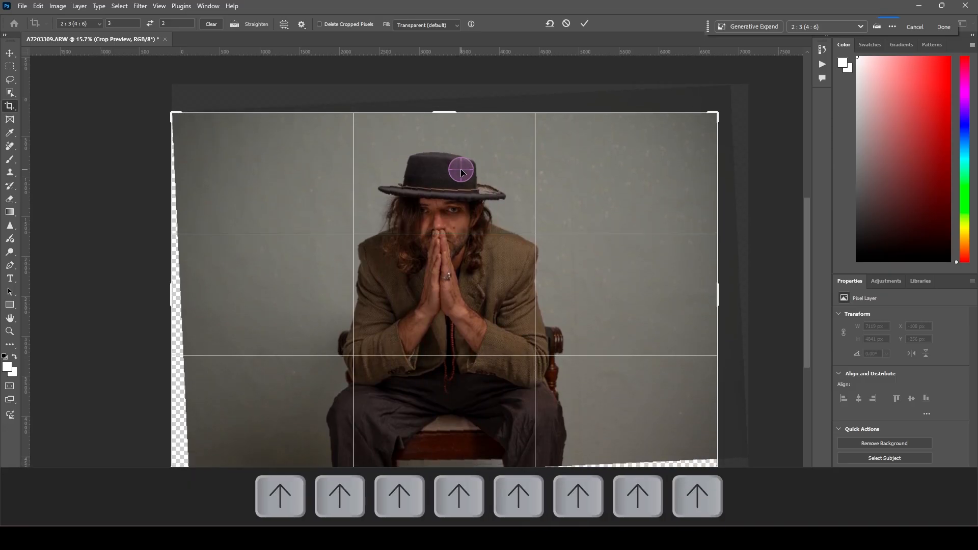
pyautogui.press('Up')
pyautogui.press('Up')
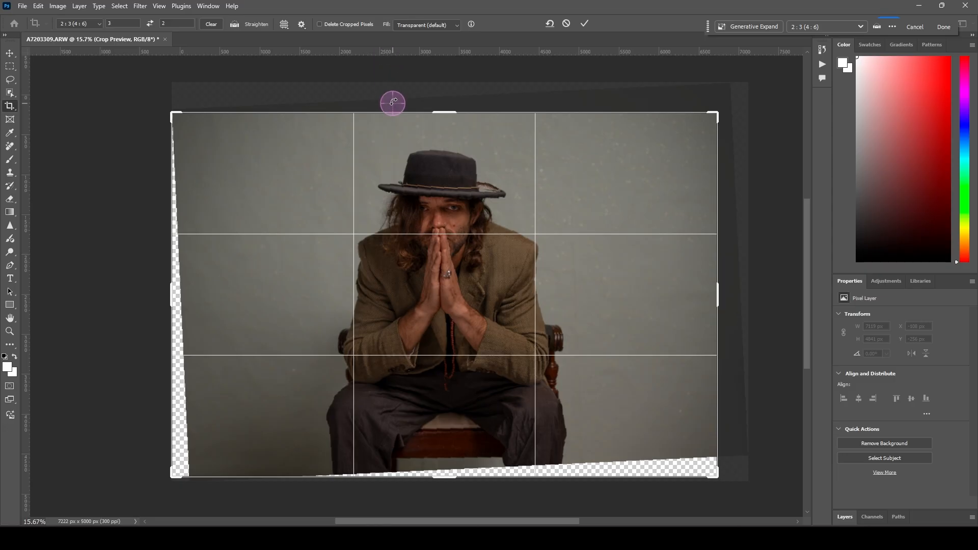
# Step: Set the crop fill to Generative Expand and apply the crop with an empty prompt to fill the transparent edges
pyautogui.click(402, 26)
pyautogui.click(413, 45)
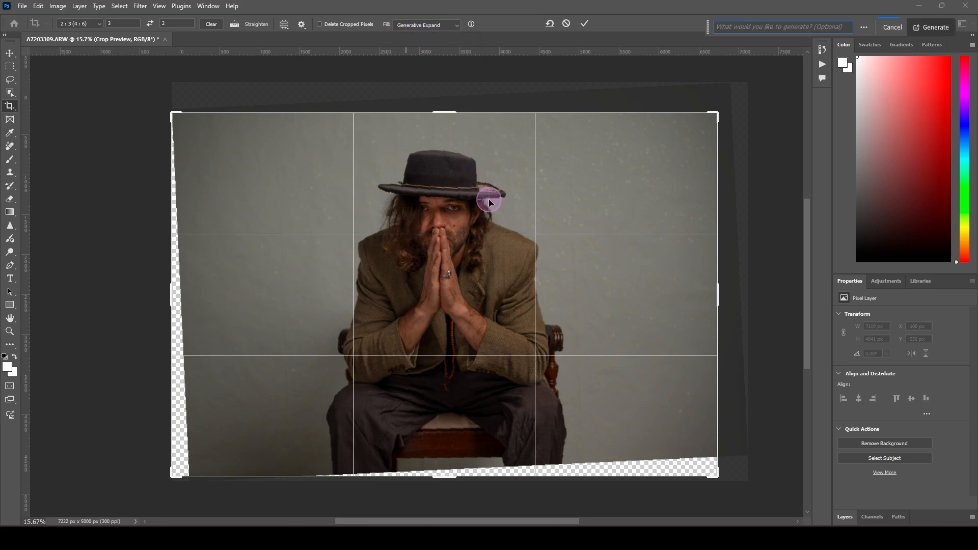
pyautogui.press('Return')
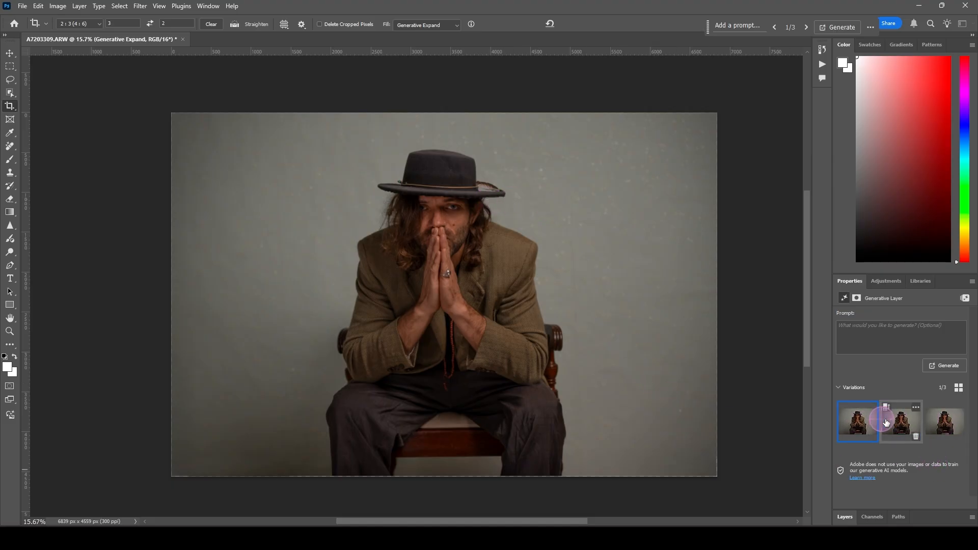
# Step: Compare the three generated edge variations, keep the first one, and enhance its detail
pyautogui.click(863, 421)
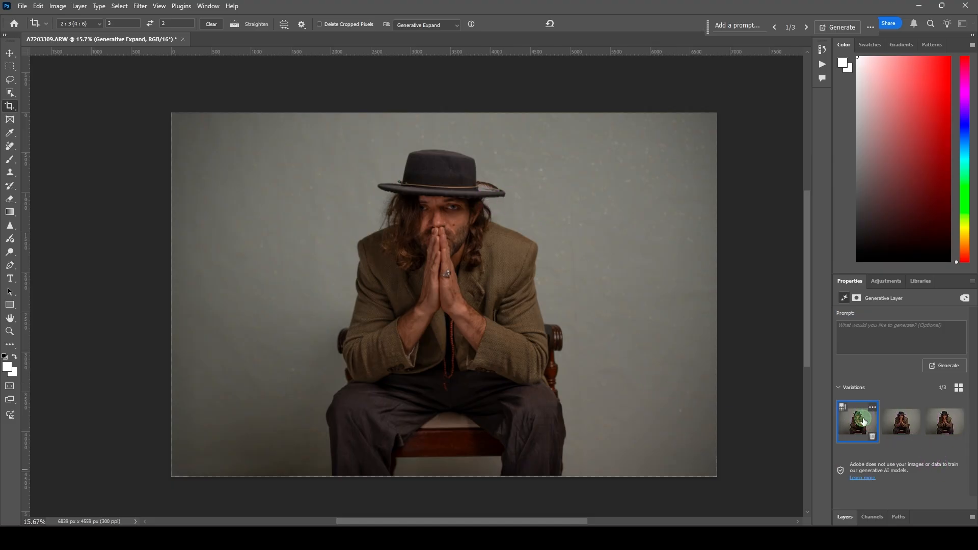
pyautogui.click(896, 423)
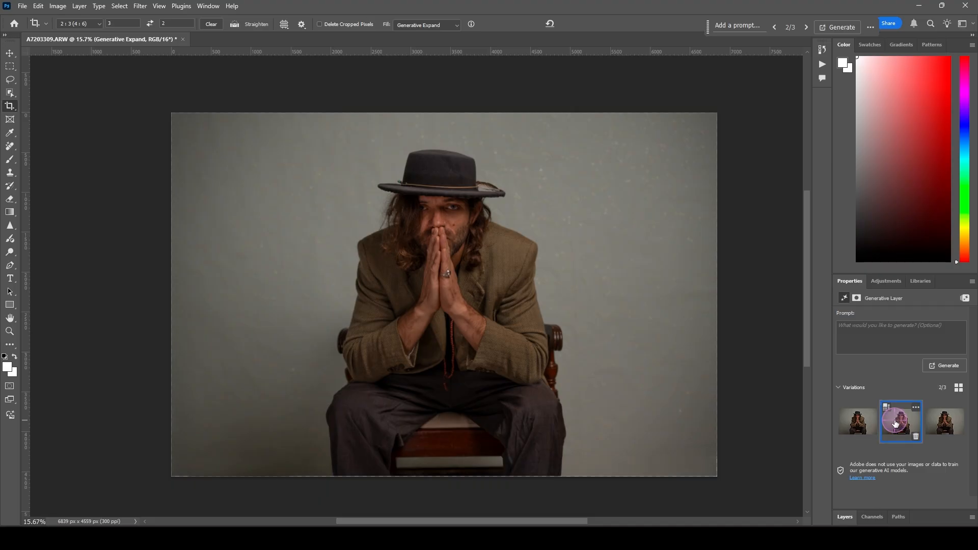
pyautogui.click(860, 422)
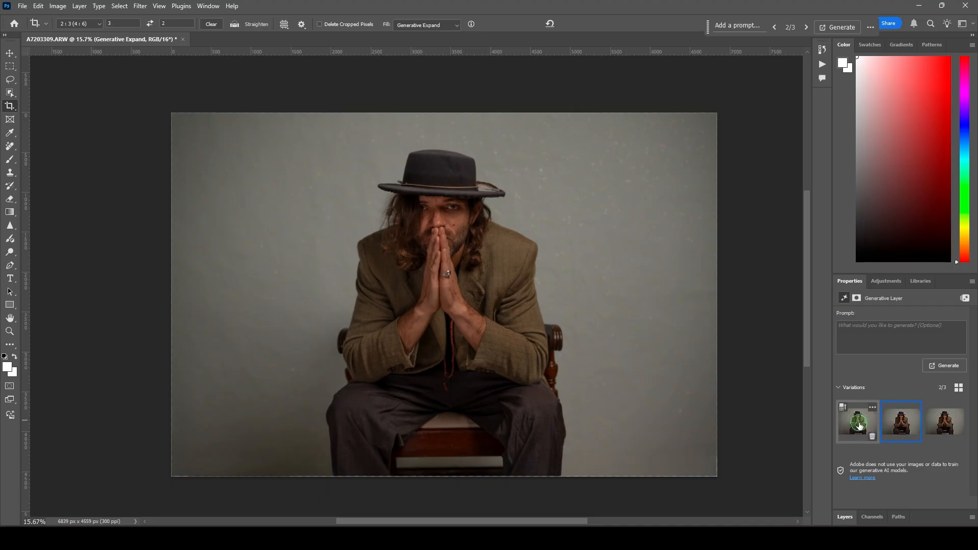
pyautogui.click(894, 423)
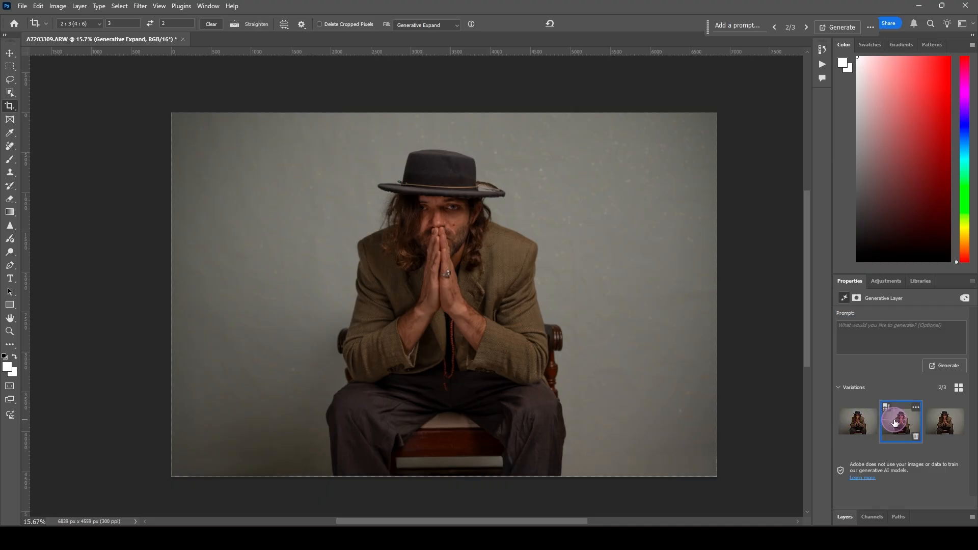
pyautogui.click(867, 422)
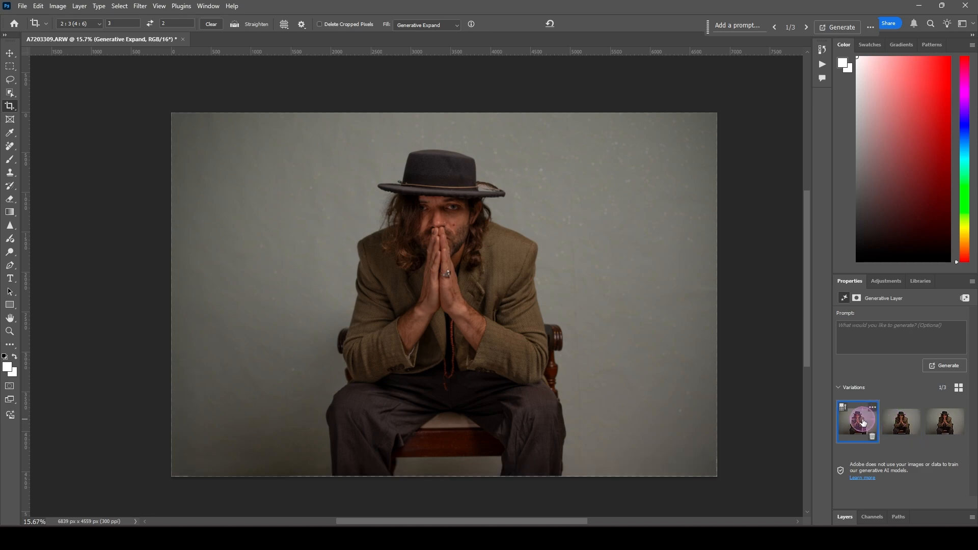
pyautogui.click(900, 424)
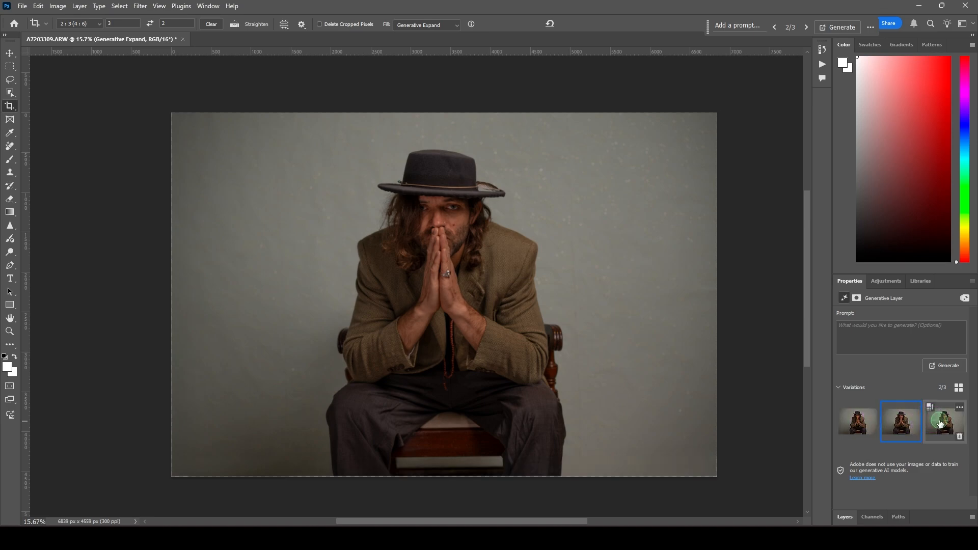
pyautogui.click(941, 423)
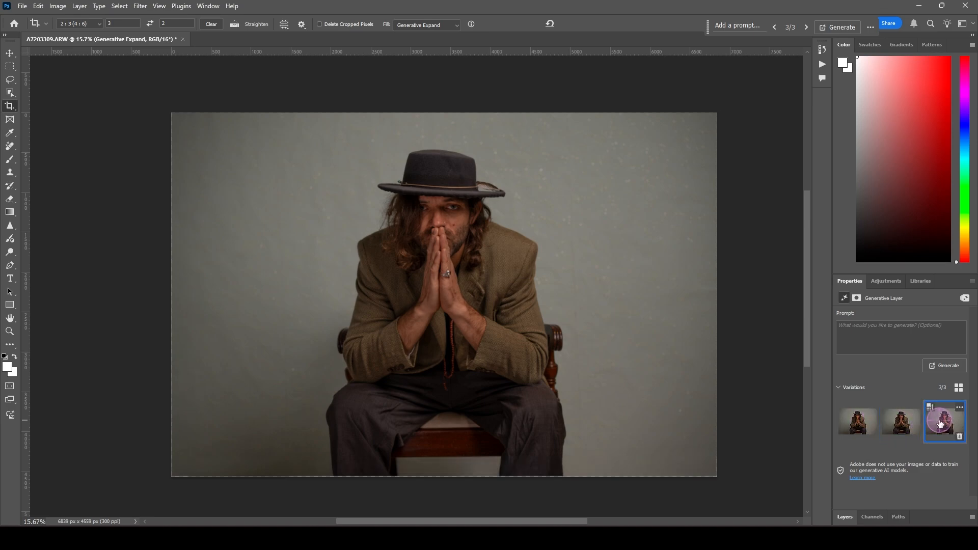
pyautogui.click(851, 420)
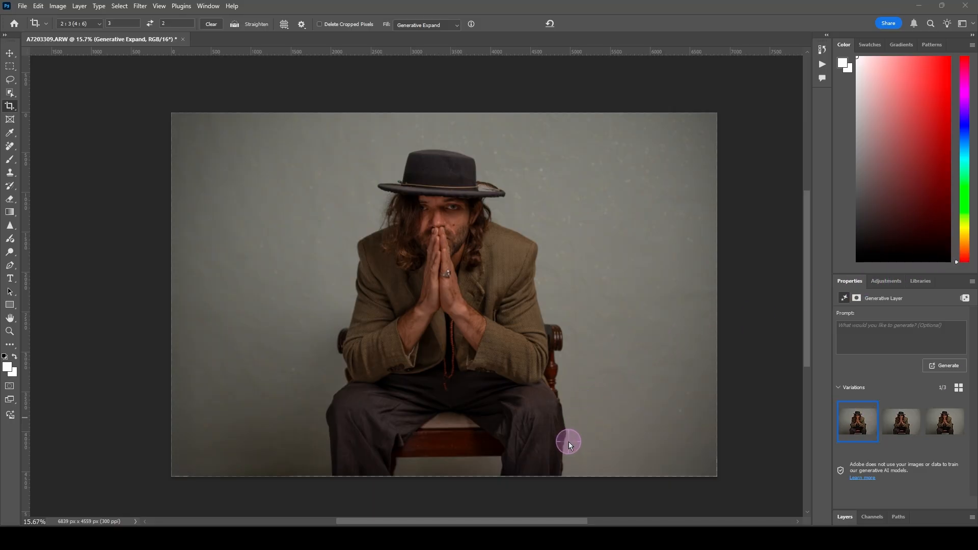
pyautogui.click(842, 410)
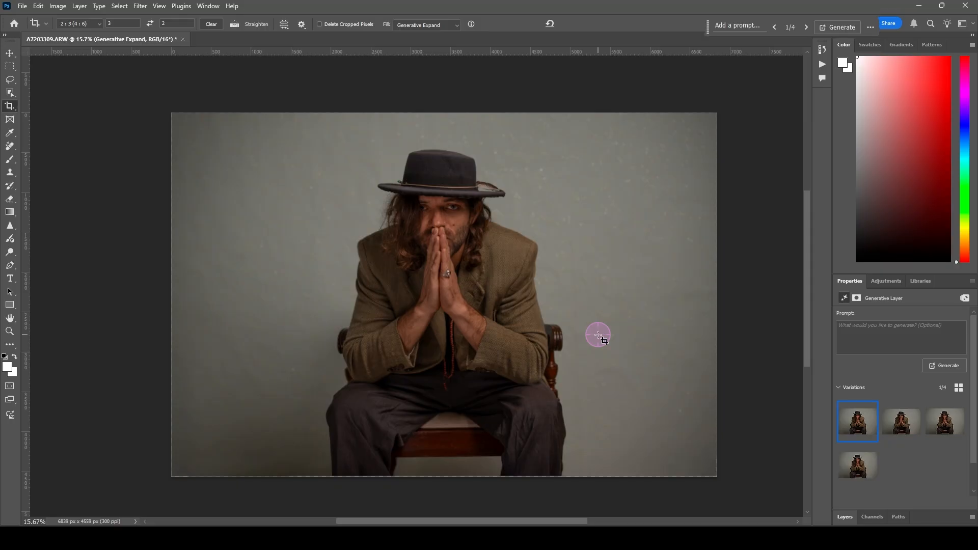
# Step: Undo back to the uncropped photo and redo the crop and generative fill to compare before and after
pyautogui.press('ctrl')
pyautogui.hotkey('ctrl', 'z')
pyautogui.hotkey('ctrl', 'z')
pyautogui.hotkey('ctrl', 'z')
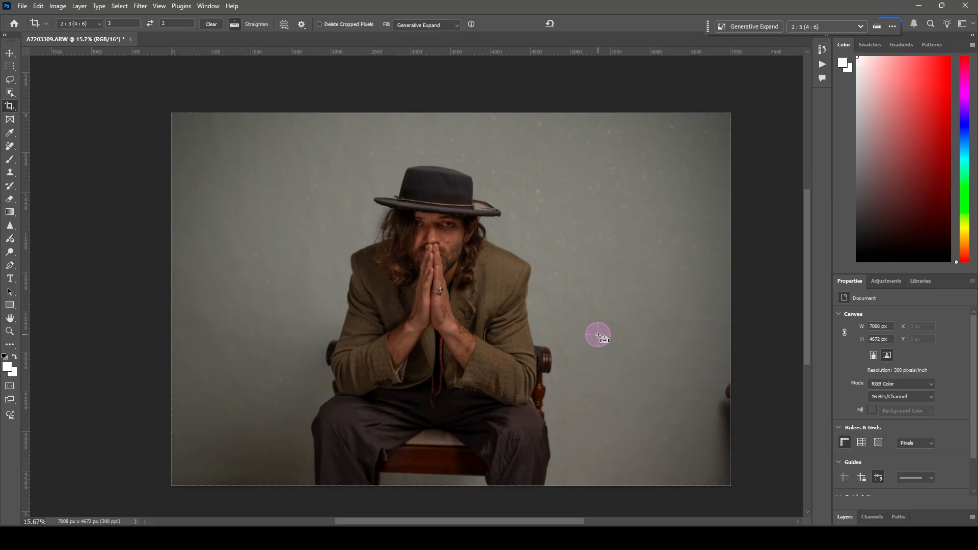
pyautogui.hotkey('ctrl', 'shift', 'z')
pyautogui.hotkey('ctrl', 'shift', 'z')
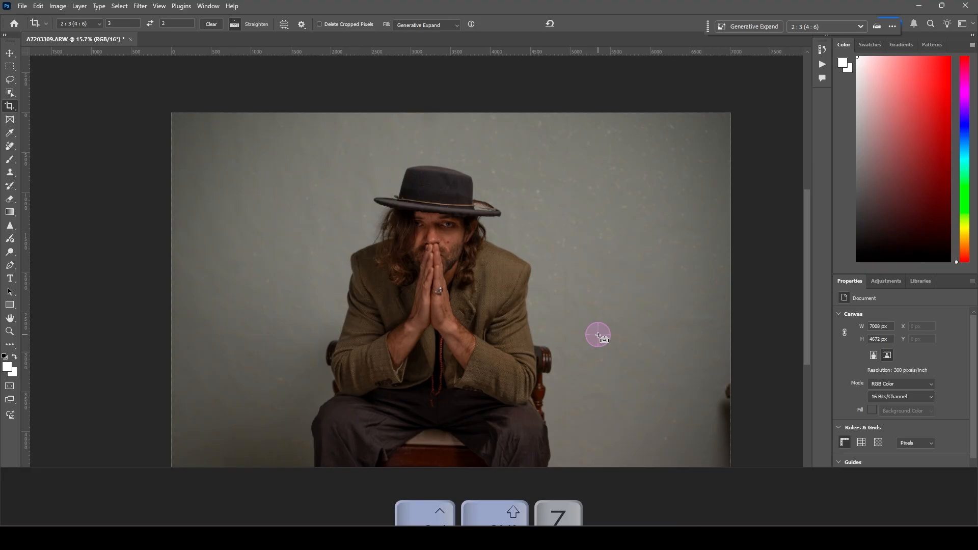
pyautogui.hotkey('ctrl', 'shift', 'z')
pyautogui.hotkey('ctrl', 'shift', 'z')
pyautogui.hotkey('ctrl', 'shift', 'z')
pyautogui.hotkey('ctrl', 'shift', 'z')
pyautogui.hotkey('ctrl', 'shift', 'z')
pyautogui.hotkey('ctrl', 'shift', 'z')
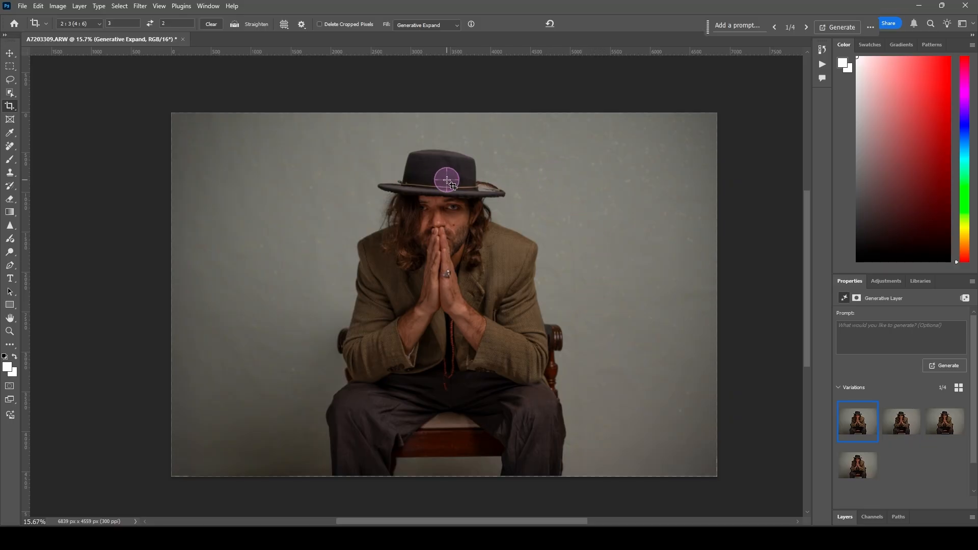
# Step: Examine the man's hat, face and jacket up close for lint, stray hairs and blemishes
pyautogui.scroll(3, 447, 181)
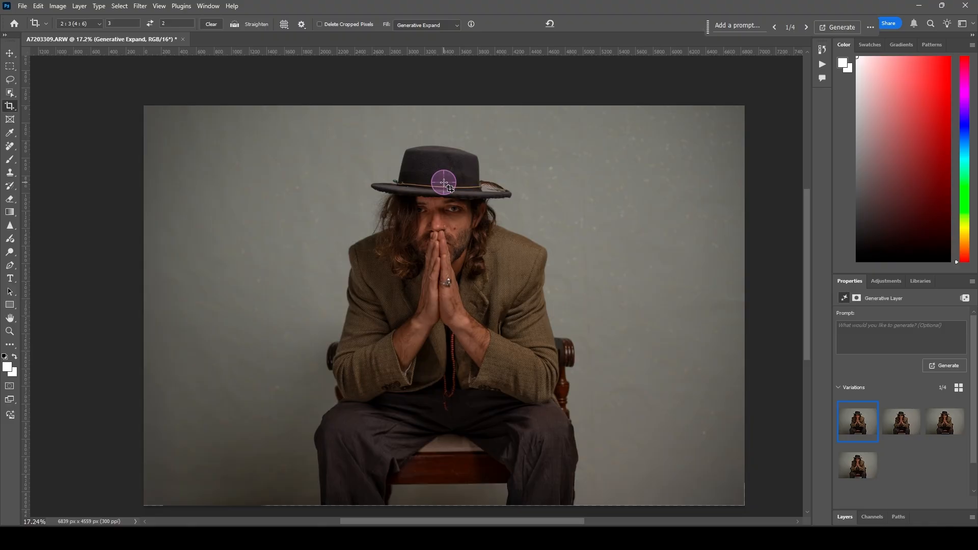
pyautogui.scroll(2, 462, 194)
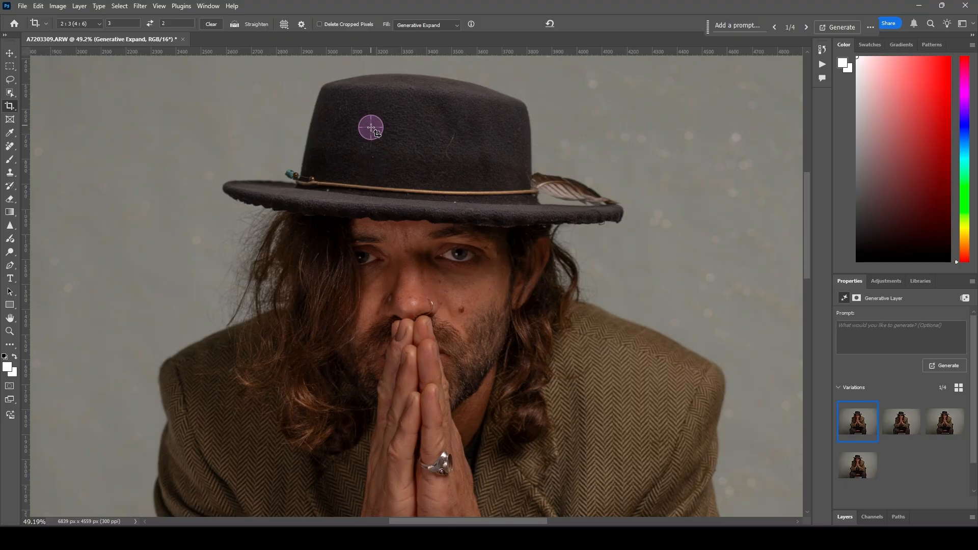
pyautogui.scroll(3, 369, 133)
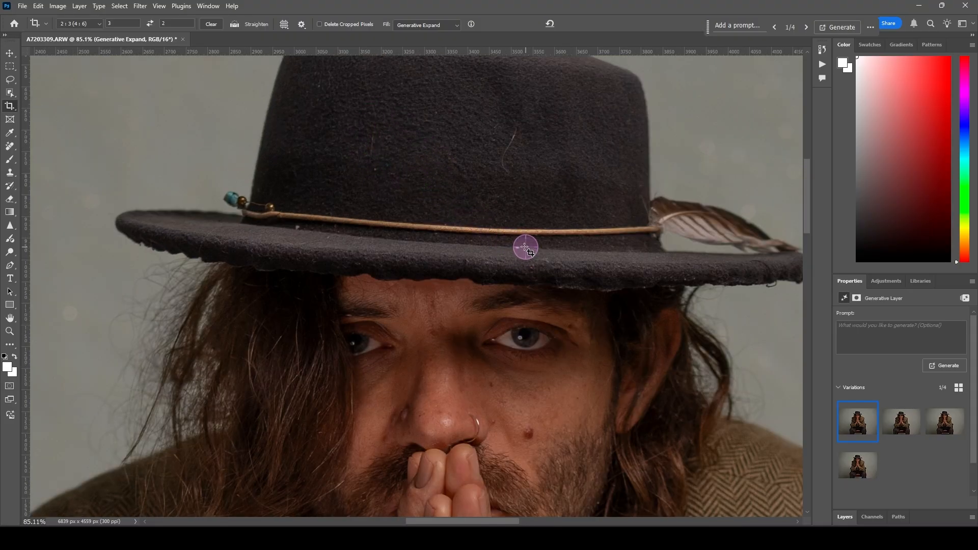
pyautogui.scroll(-5, 528, 305)
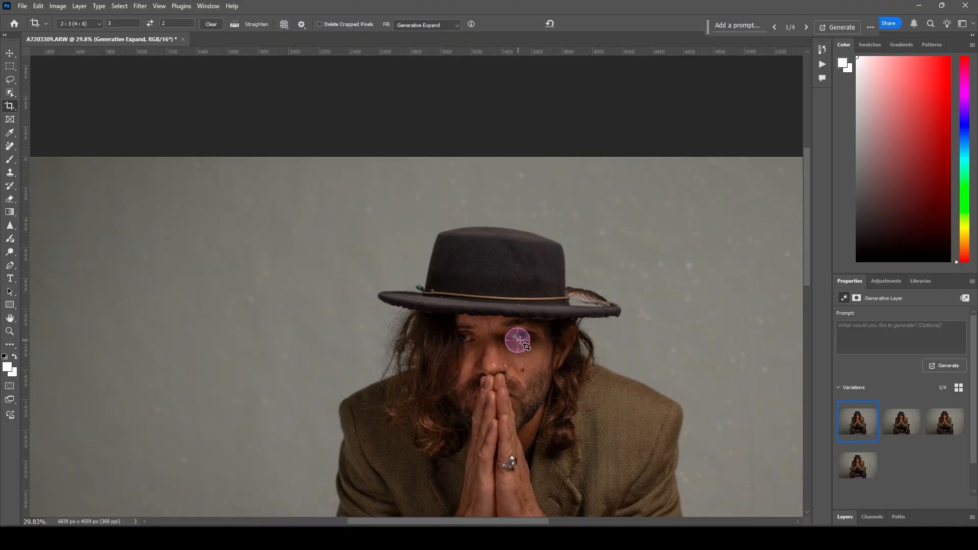
pyautogui.press('space')
pyautogui.moveTo(535, 339); pyautogui.dragTo(459, 229)
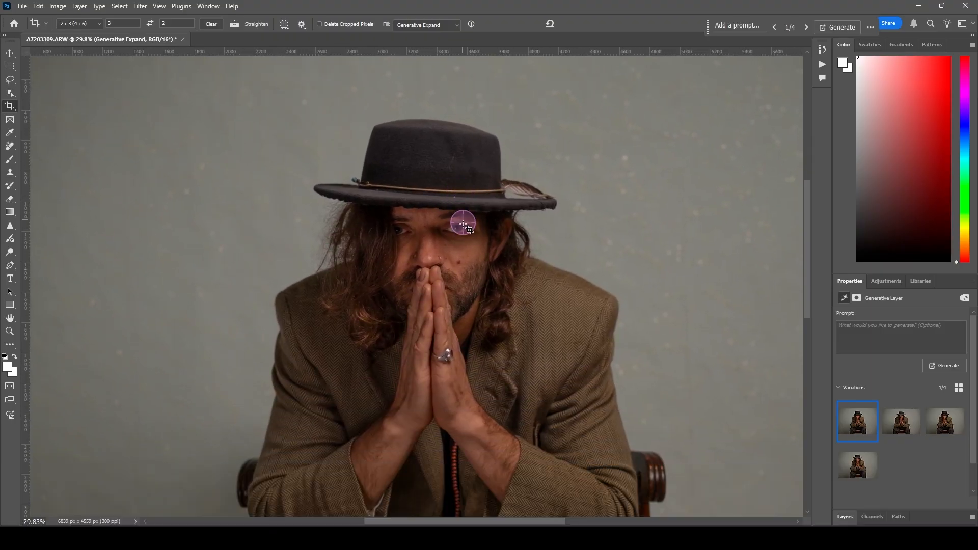
pyautogui.scroll(-3, 520, 265)
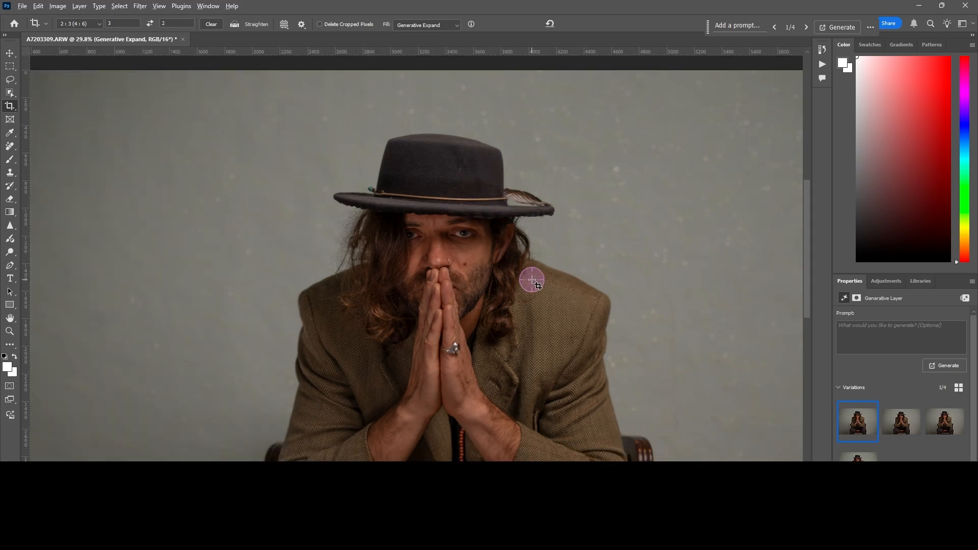
pyautogui.moveTo(551, 308); pyautogui.dragTo(496, 232)
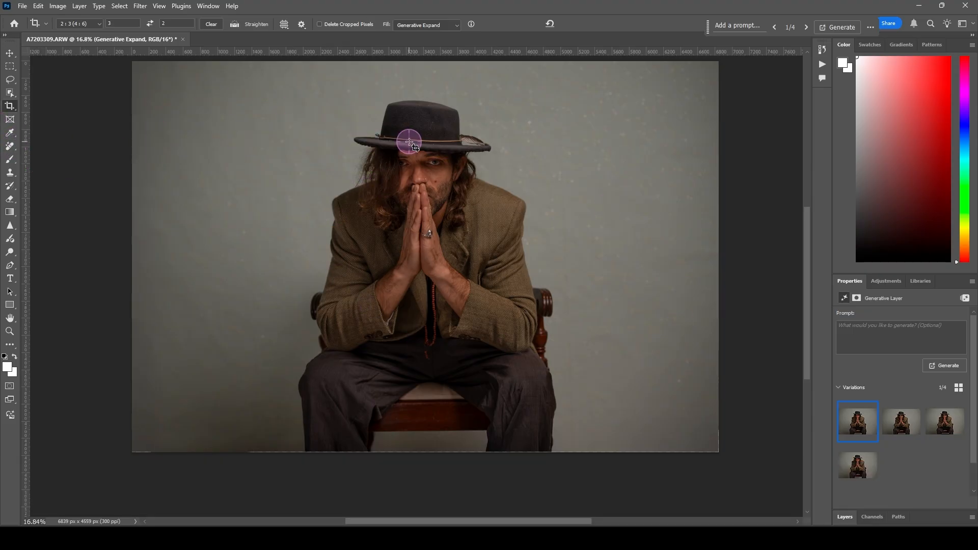
# Step: Activate the Remove tool and set its mode to Auto (May use generative AI)
pyautogui.click(11, 148)
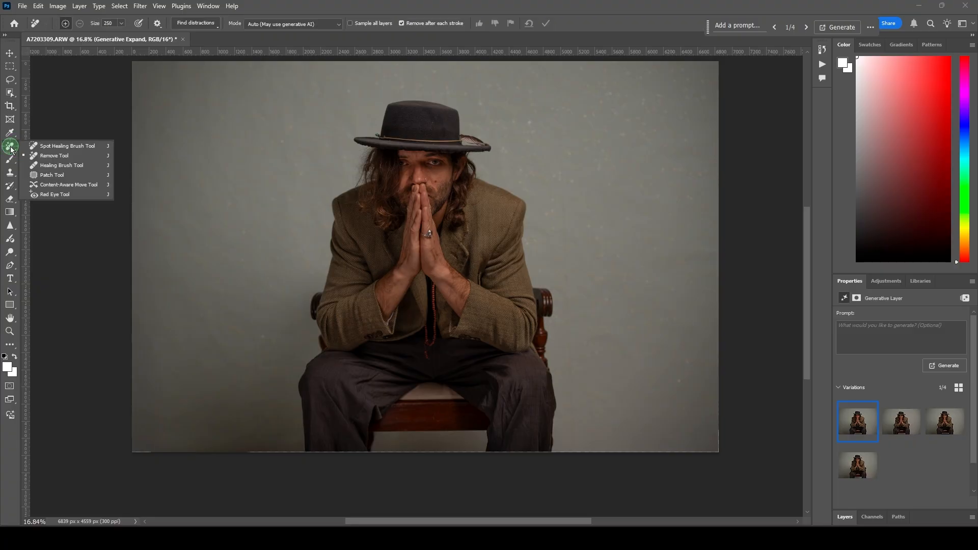
pyautogui.click(51, 155)
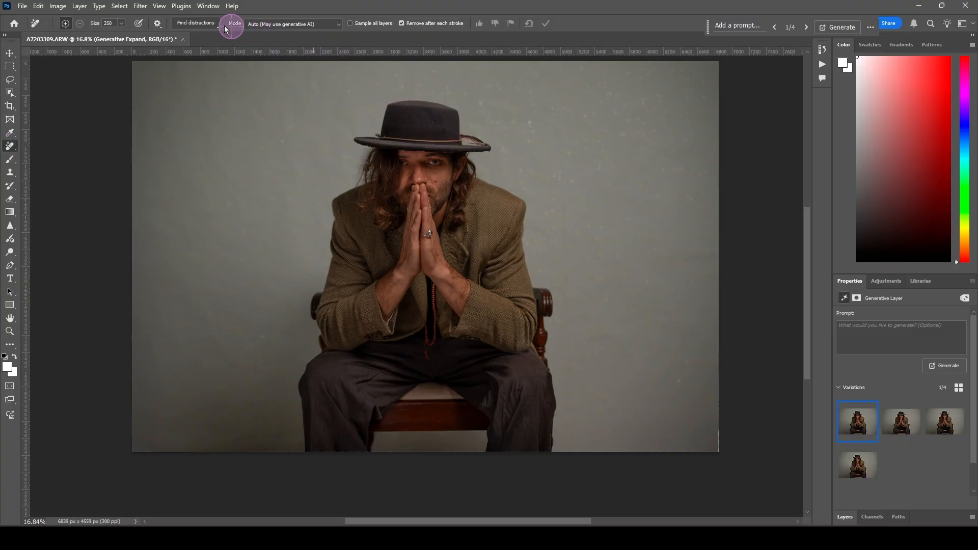
pyautogui.click(270, 25)
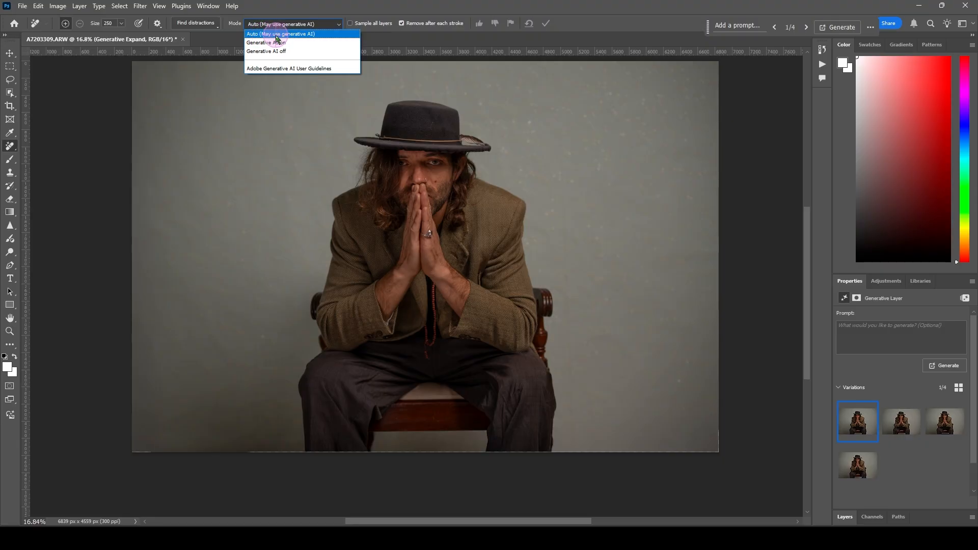
pyautogui.click(276, 35)
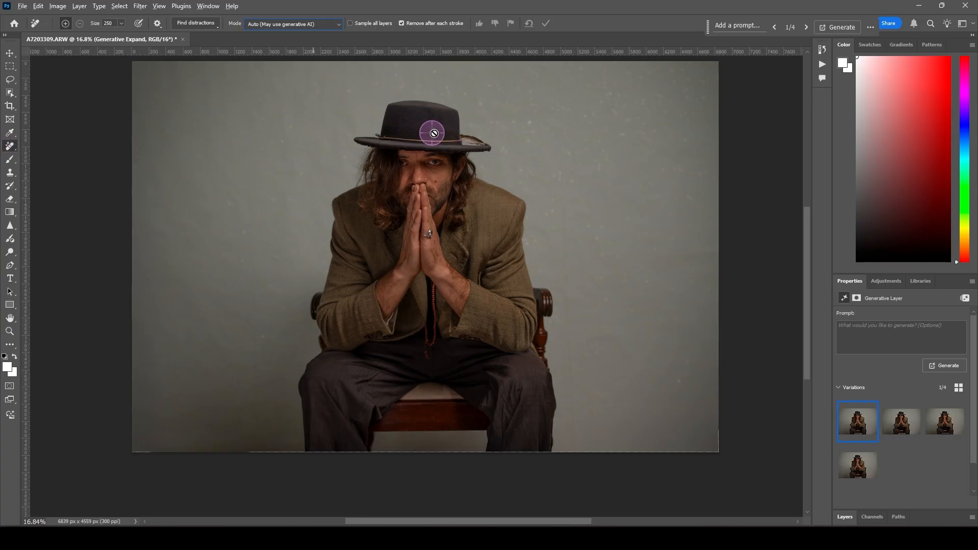
# Step: Activate the Remove tool again and examine the stray hair and lint on the hat's crown up close
pyautogui.click(10, 53)
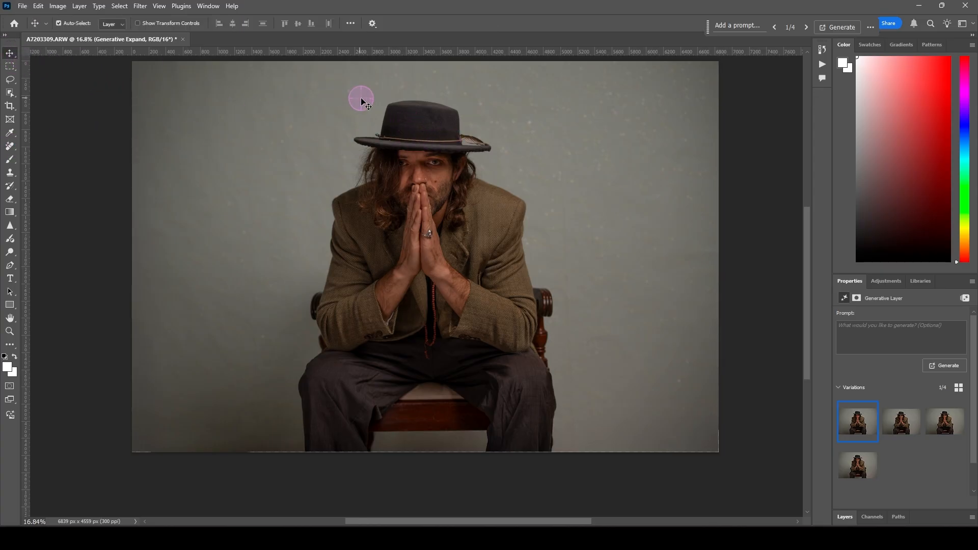
pyautogui.scroll(3, 406, 115)
pyautogui.click(10, 147)
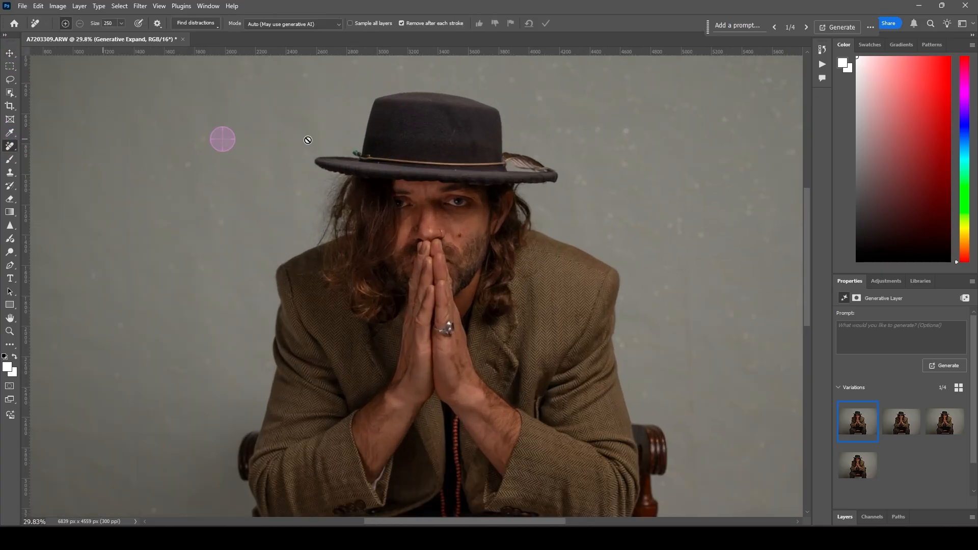
pyautogui.scroll(2, 451, 137)
pyautogui.scroll(6, 450, 137)
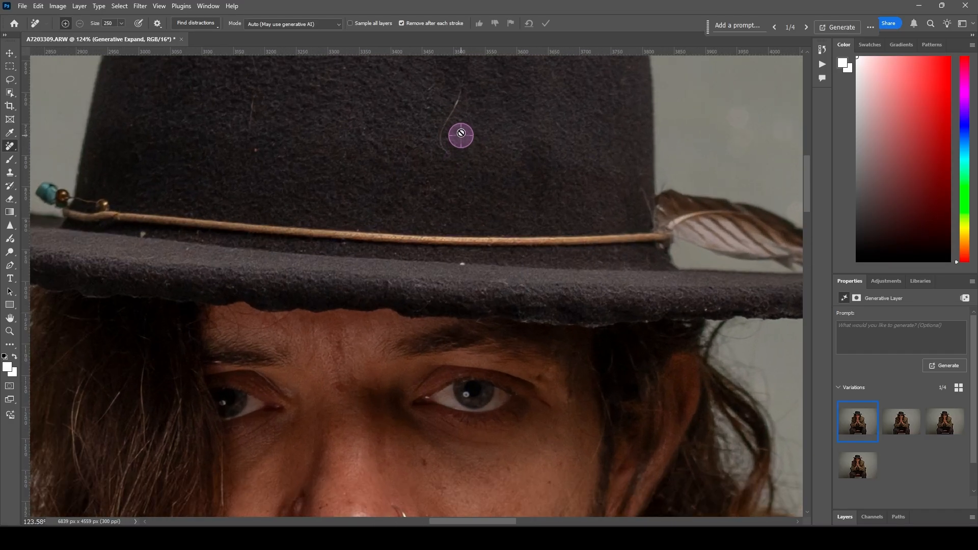
pyautogui.press('space')
pyautogui.moveTo(463, 125); pyautogui.dragTo(464, 232)
pyautogui.press('space')
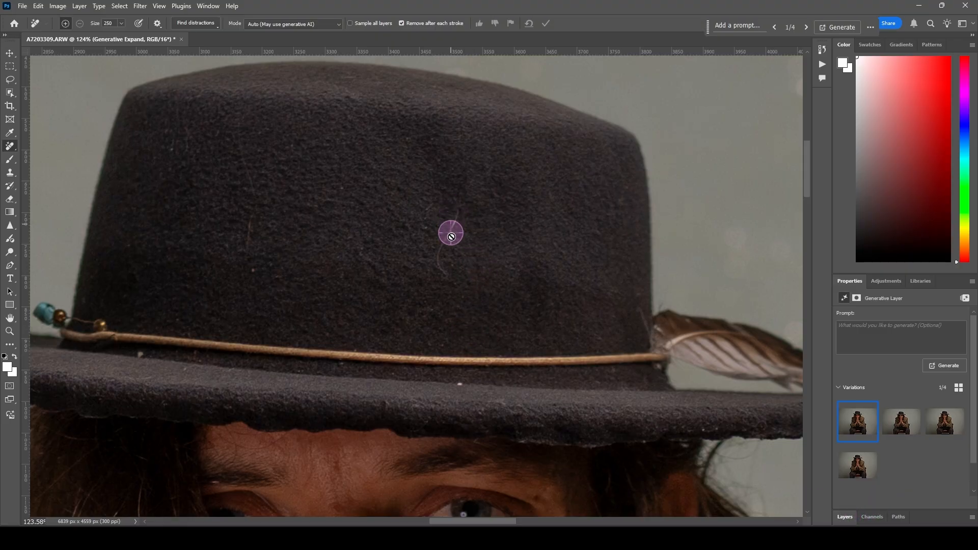
# Step: Display the layer stack and stamp all visible layers into a new merged layer at its top
pyautogui.click(845, 517)
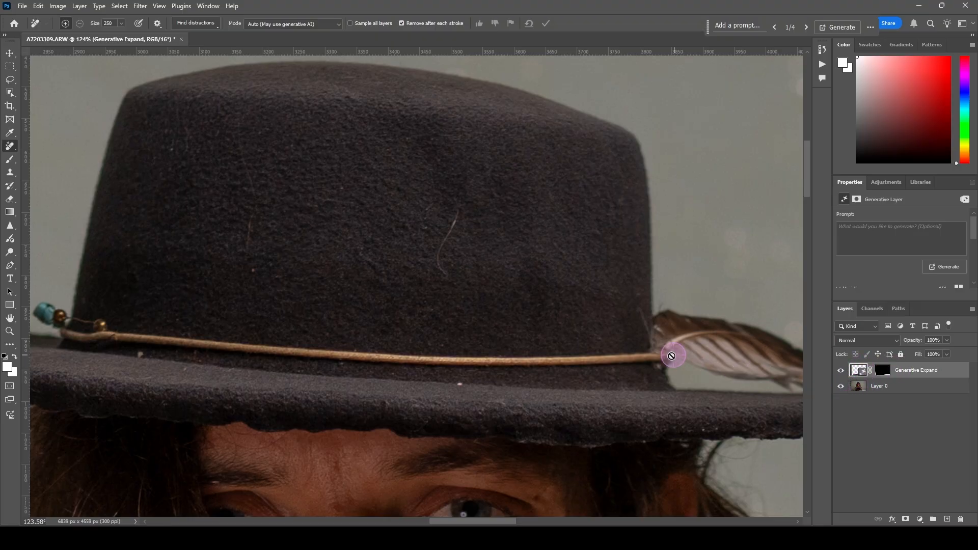
pyautogui.scroll(-8, 527, 334)
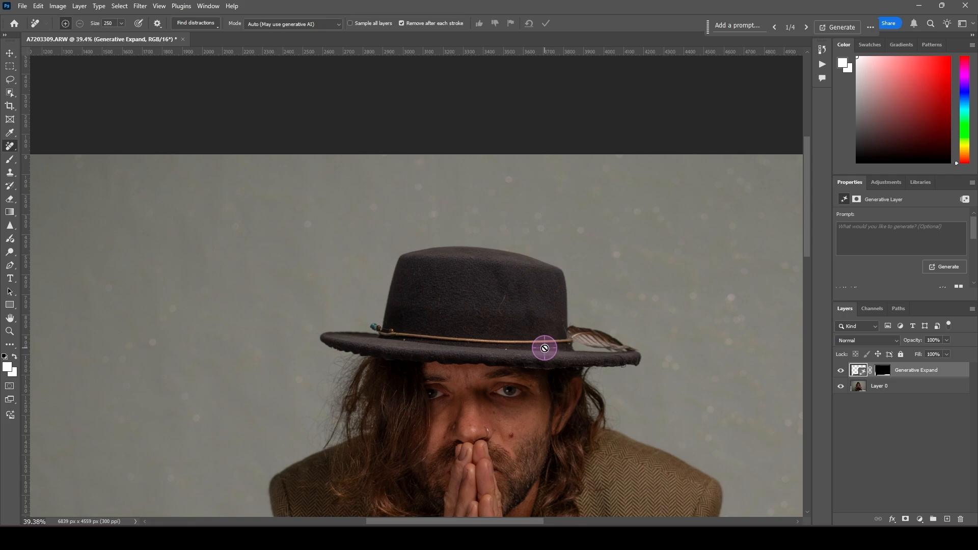
pyautogui.hotkey('ctrl', '0')
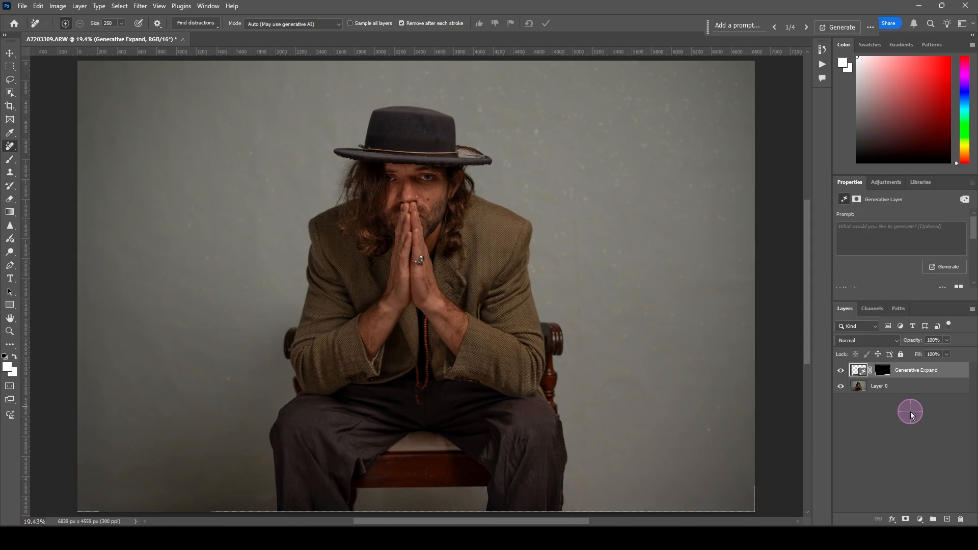
pyautogui.hotkey('ctrl', 'alt', 'shift', 'e')
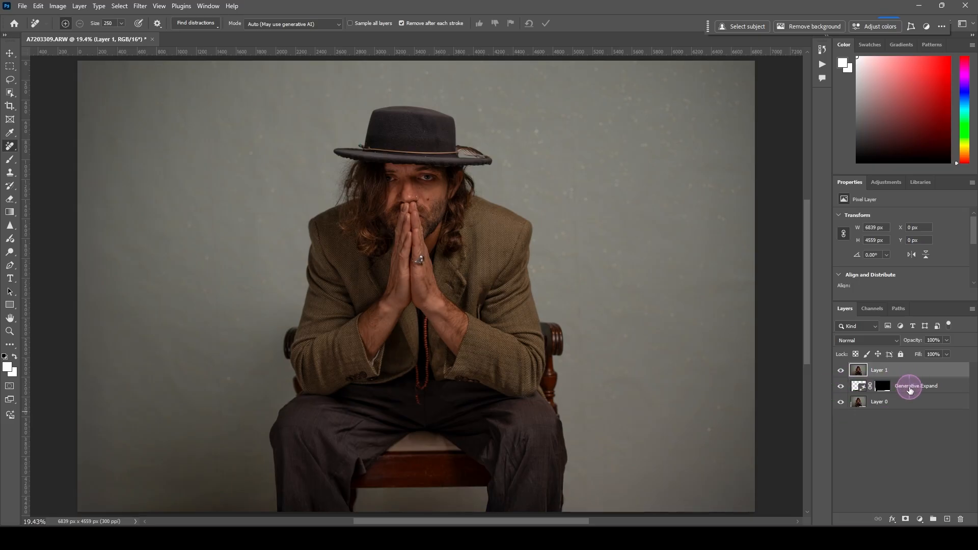
# Step: Select the Generative Expand layer and Layer 0 together, and make Layer 1 active again
pyautogui.click(910, 389)
pyautogui.click(901, 402)
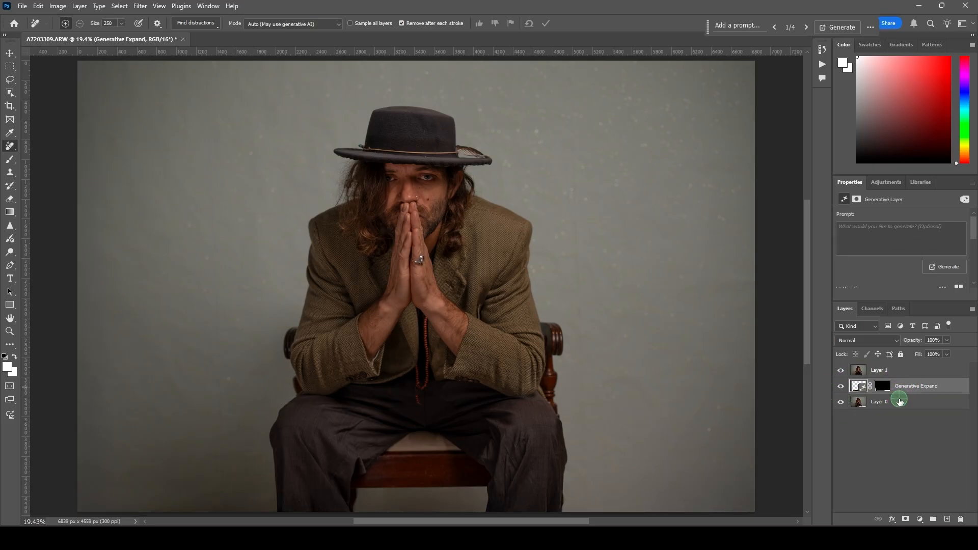
pyautogui.keyDown('shift'); pyautogui.click(906, 388); pyautogui.keyUp('shift')
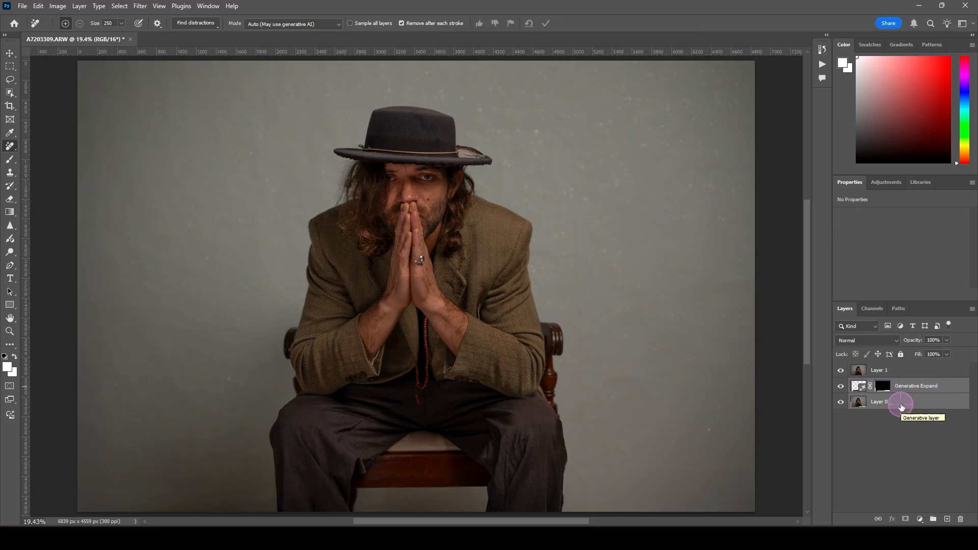
pyautogui.click(863, 373)
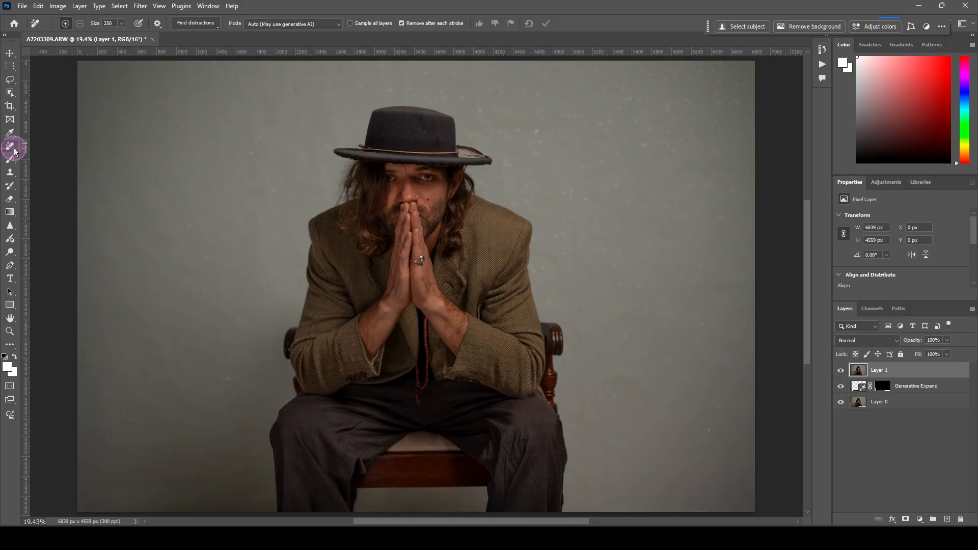
# Step: Set the Remove tool's brush size to 8 and paint away the curved hair and the short fibres on the hat's crown
pyautogui.scroll(3, 415, 141)
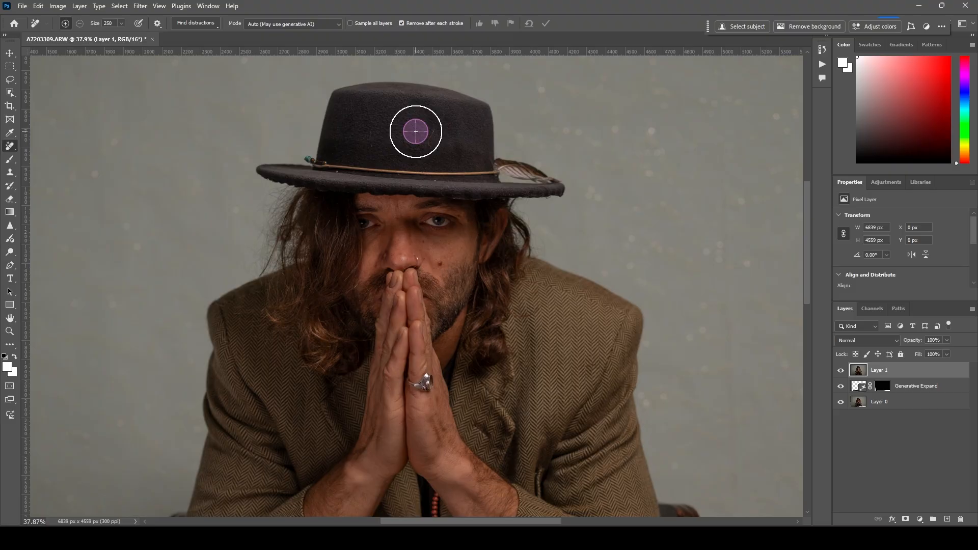
pyautogui.scroll(5, 428, 142)
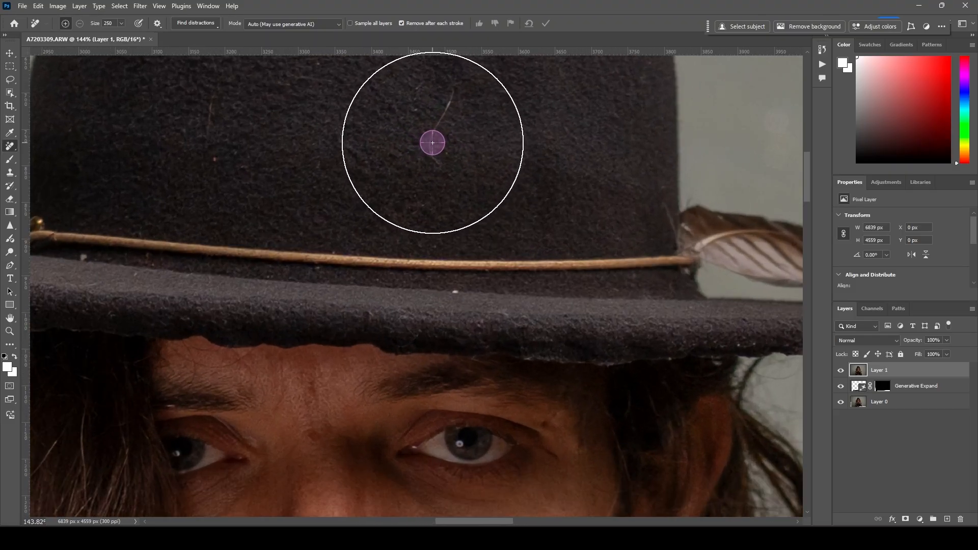
pyautogui.press('space')
pyautogui.moveTo(443, 170); pyautogui.dragTo(448, 268)
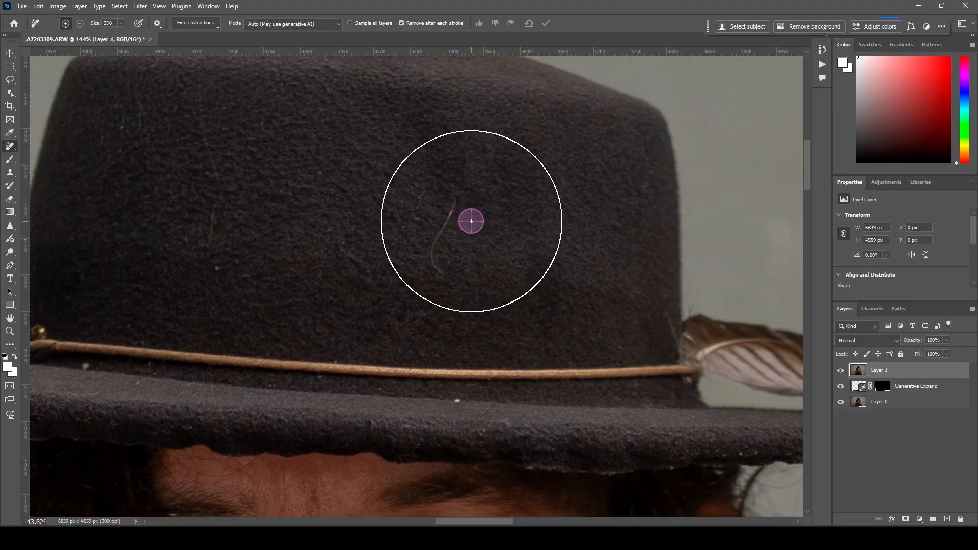
pyautogui.moveTo(471, 222)
pyautogui.mouseDown()
pyautogui.moveTo(391, 210)
pyautogui.moveTo(480, 211)
pyautogui.moveTo(384, 210)
pyautogui.mouseUp()
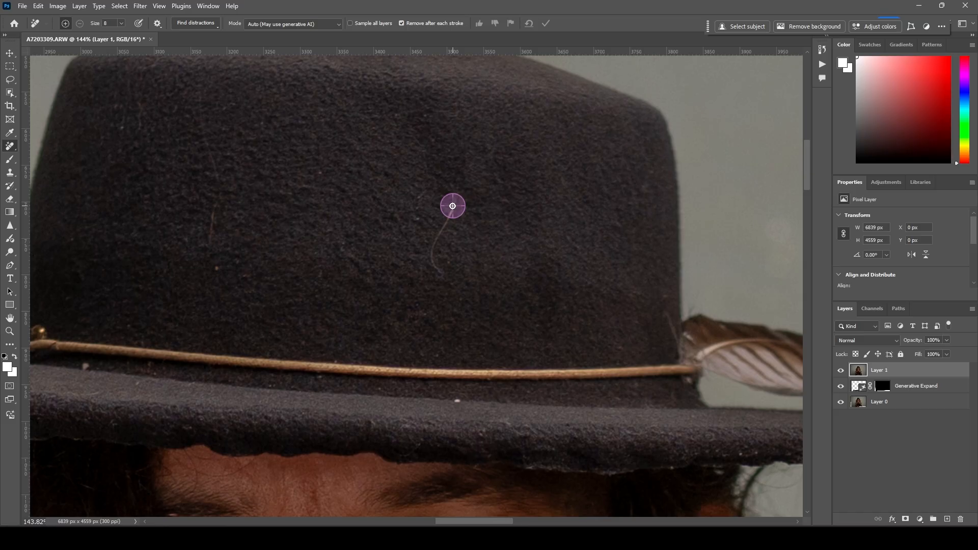
pyautogui.moveTo(456, 197)
pyautogui.mouseDown()
pyautogui.moveTo(432, 256)
pyautogui.moveTo(447, 280)
pyautogui.mouseUp()
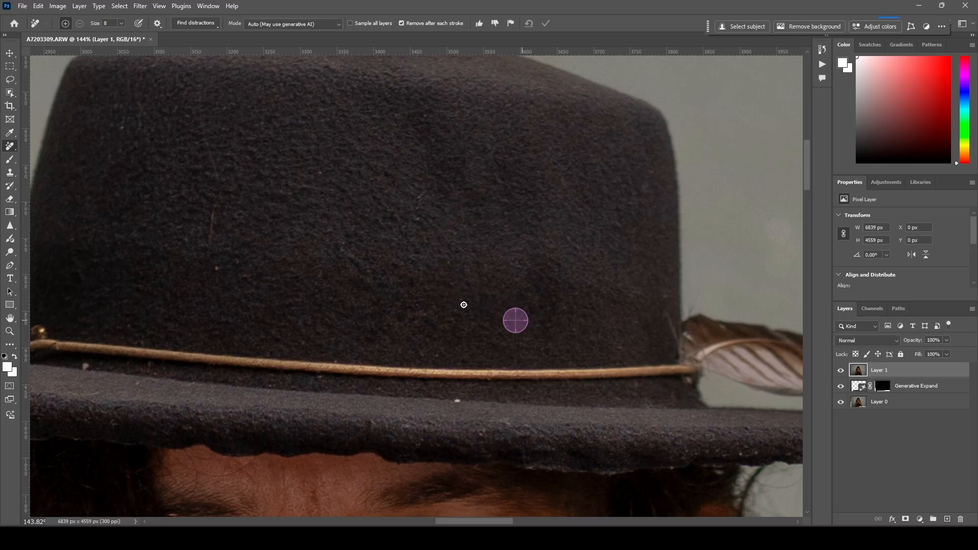
pyautogui.moveTo(216, 206); pyautogui.dragTo(210, 262)
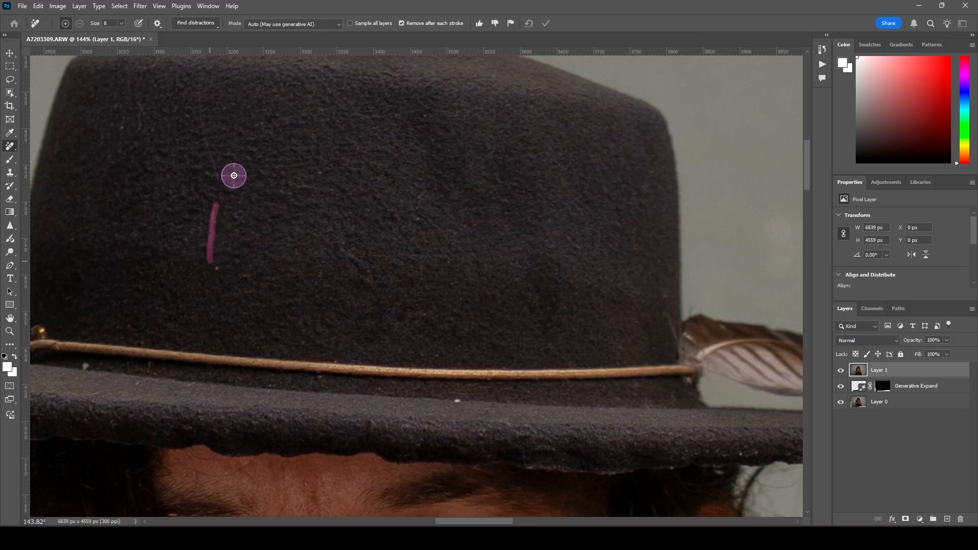
pyautogui.moveTo(220, 182); pyautogui.dragTo(200, 90)
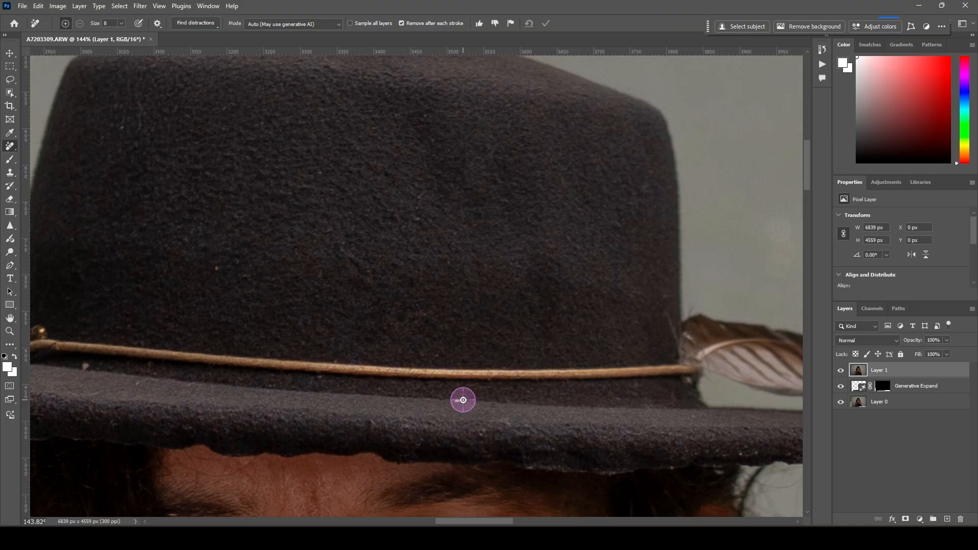
# Step: Select about 45 × 33 px around the white speck below the hat's cord with the Rectangular Marquee and apply Generative Fill without a prompt
pyautogui.click(11, 68)
pyautogui.rightClick(12, 68)
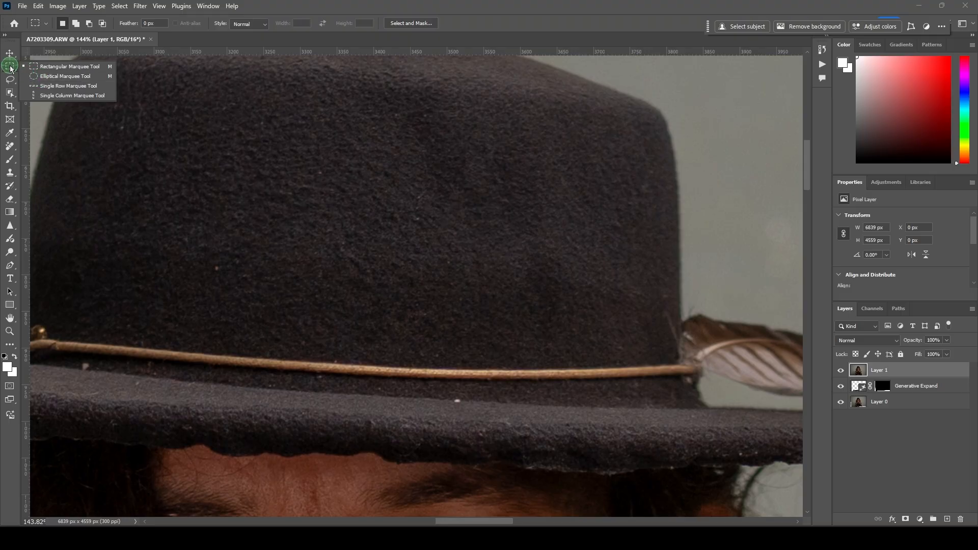
pyautogui.click(10, 66)
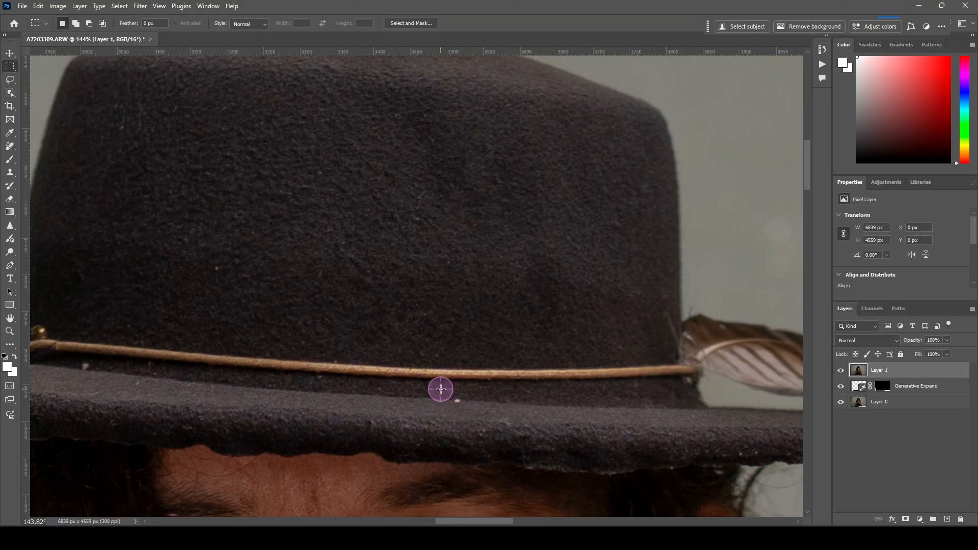
pyautogui.moveTo(441, 390); pyautogui.dragTo(473, 412)
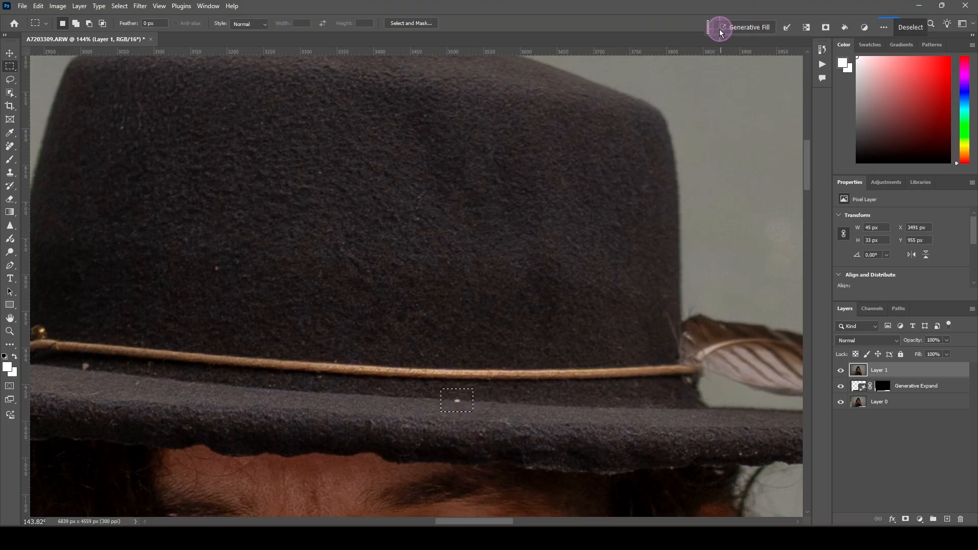
pyautogui.moveTo(719, 31); pyautogui.dragTo(627, 127)
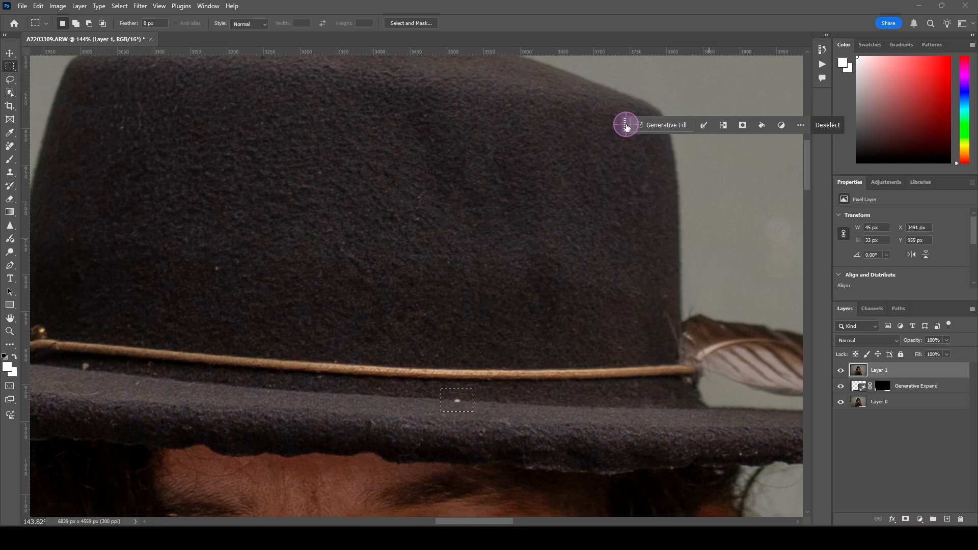
pyautogui.click(666, 126)
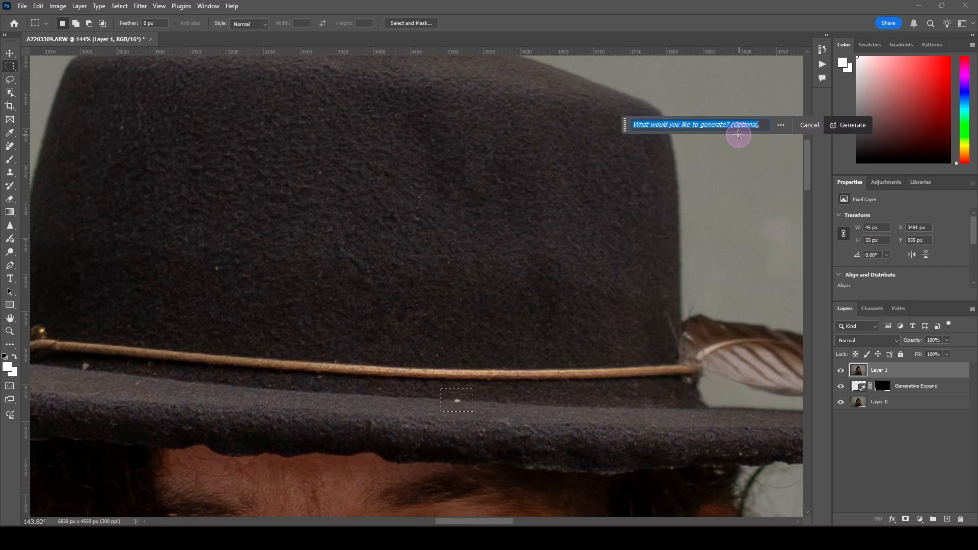
pyautogui.click(845, 125)
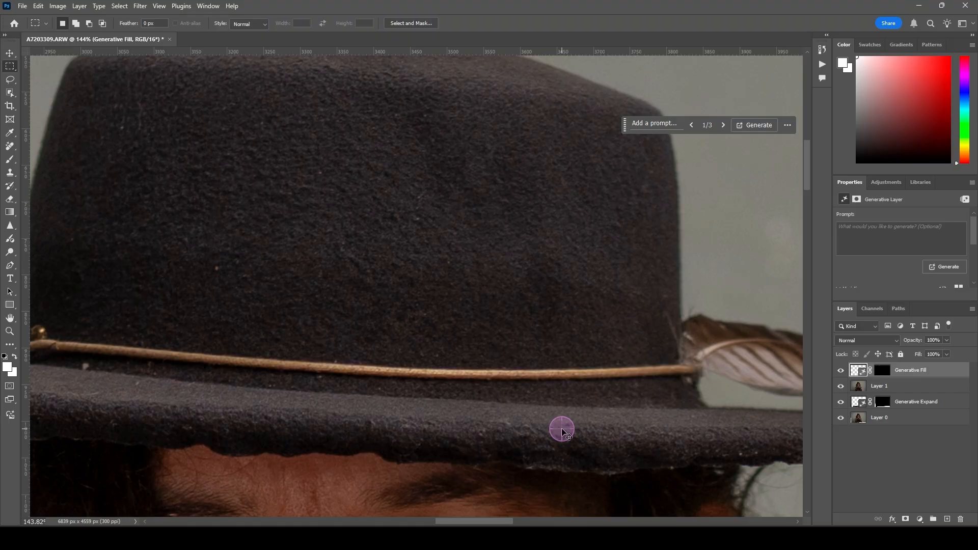
pyautogui.hotkey('ctrl', '0')
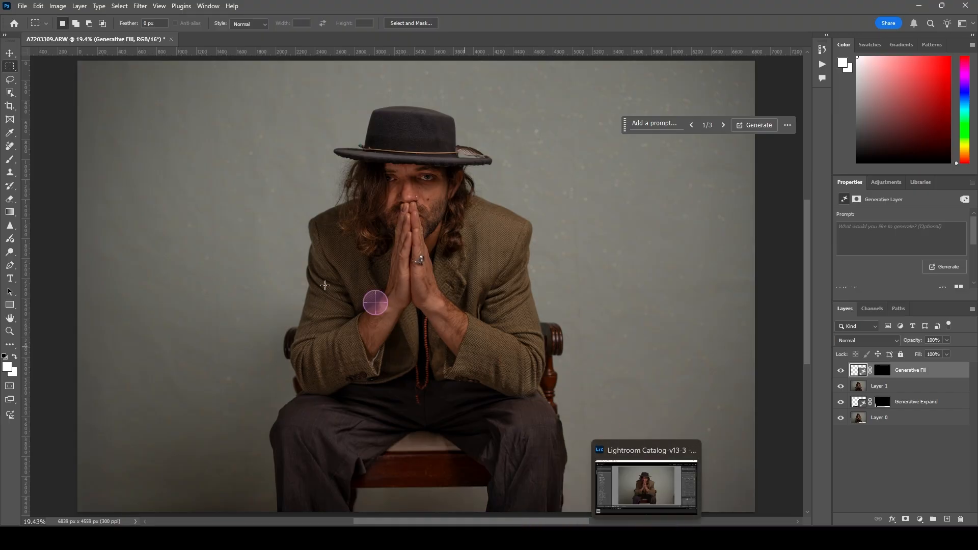
# Step: Lasso the wrinkled inner area of the trouser leg to the right of the chair seat and apply Generative Fill without a prompt
pyautogui.click(10, 80)
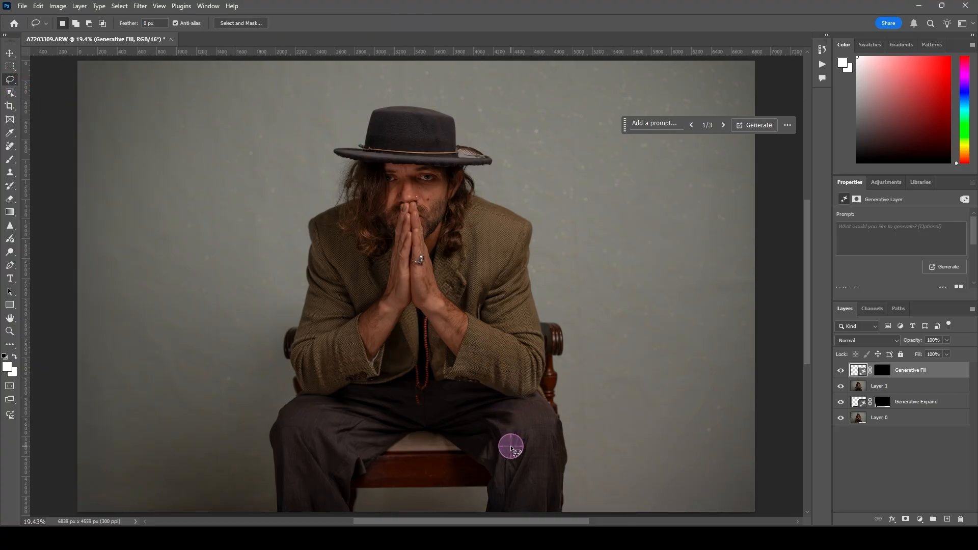
pyautogui.scroll(4, 516, 451)
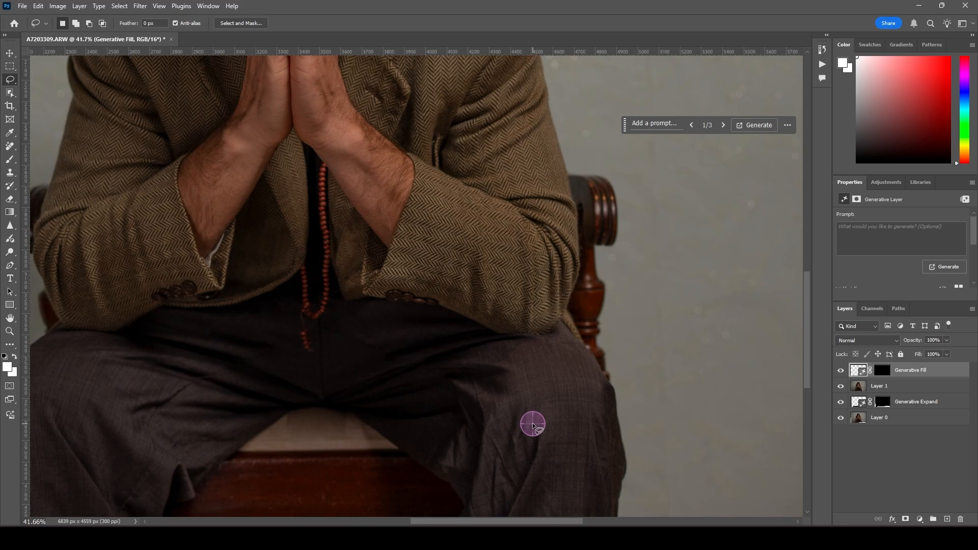
pyautogui.press('space')
pyautogui.moveTo(522, 432); pyautogui.dragTo(543, 212)
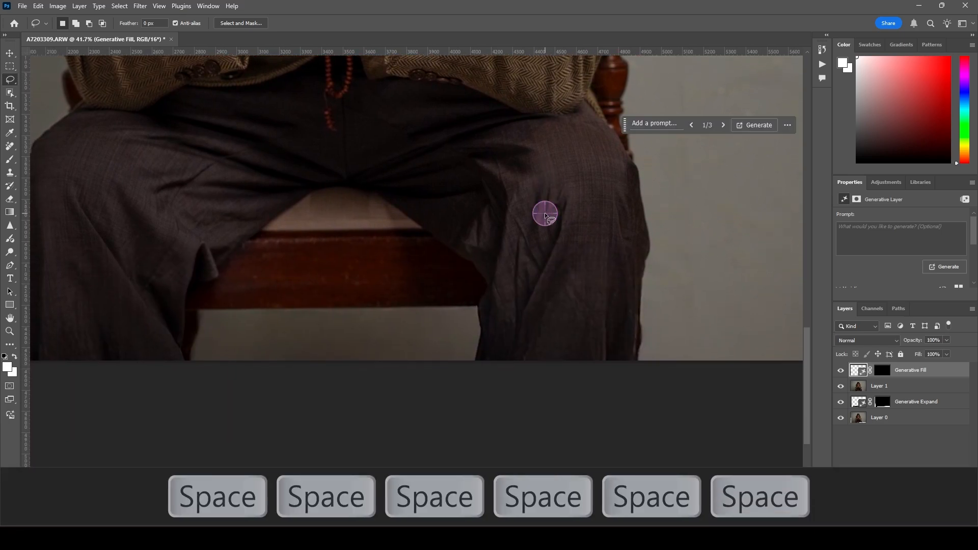
pyautogui.moveTo(457, 230)
pyautogui.mouseDown()
pyautogui.moveTo(492, 281)
pyautogui.moveTo(494, 334)
pyautogui.moveTo(507, 348)
pyautogui.moveTo(538, 352)
pyautogui.moveTo(568, 322)
pyautogui.moveTo(584, 280)
pyautogui.moveTo(600, 193)
pyautogui.moveTo(568, 157)
pyautogui.moveTo(470, 158)
pyautogui.moveTo(446, 178)
pyautogui.moveTo(450, 207)
pyautogui.mouseUp()
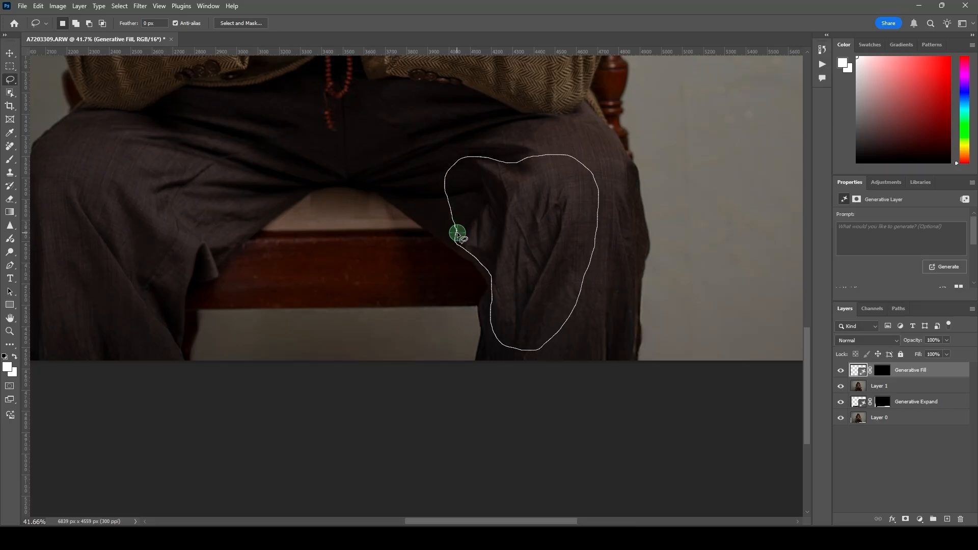
pyautogui.moveTo(458, 234); pyautogui.dragTo(461, 236)
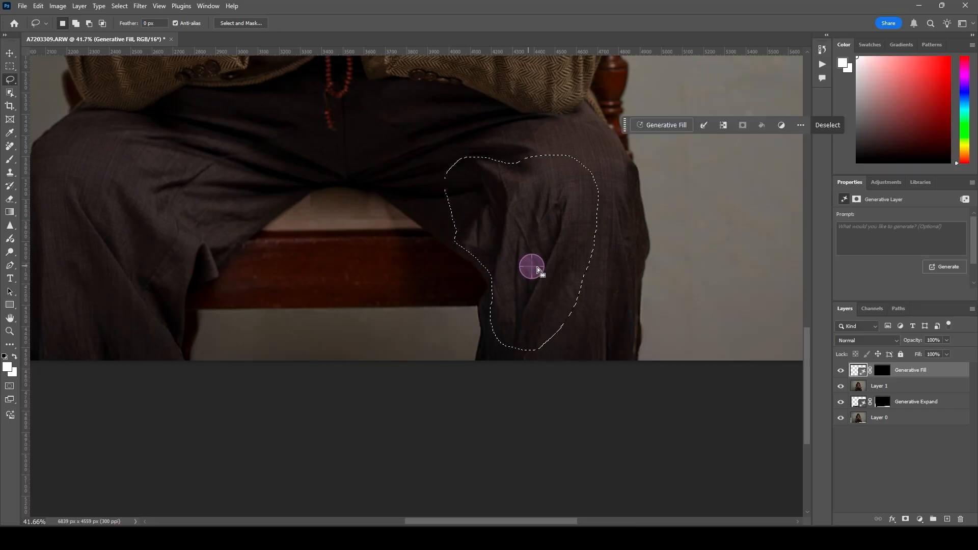
pyautogui.click(668, 126)
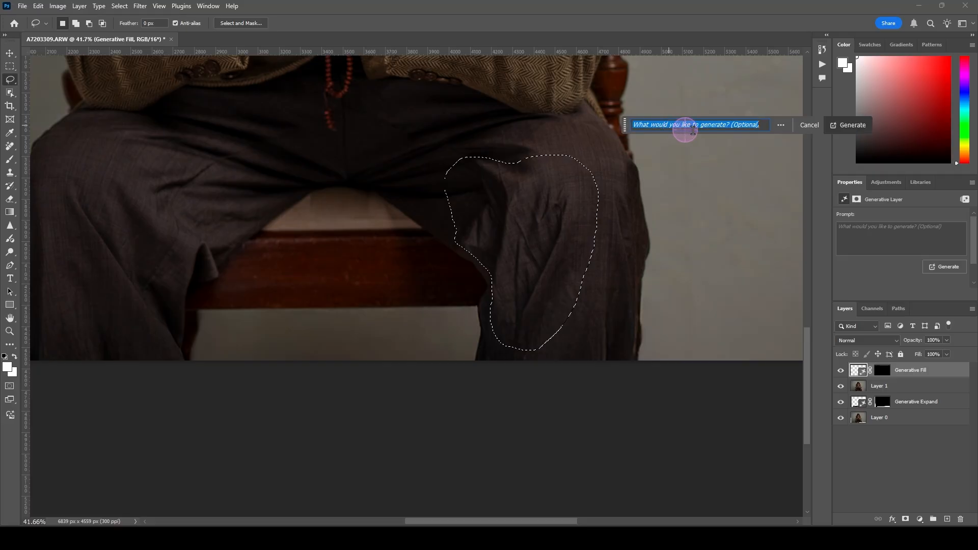
pyautogui.click(848, 125)
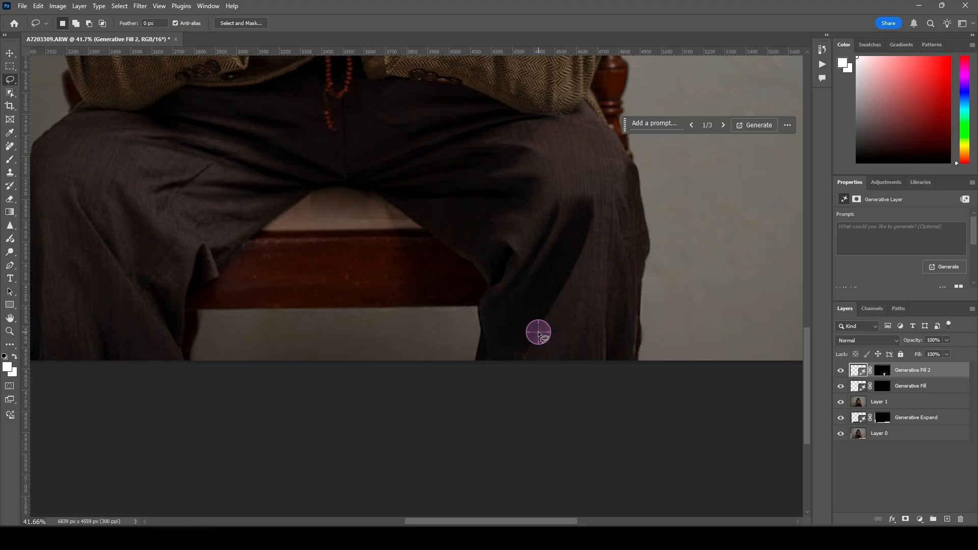
# Step: Preview the second and third variations of the trouser leg's Generative Fill, keep the third and enhance its detail
pyautogui.hotkey('ctrl', '0')
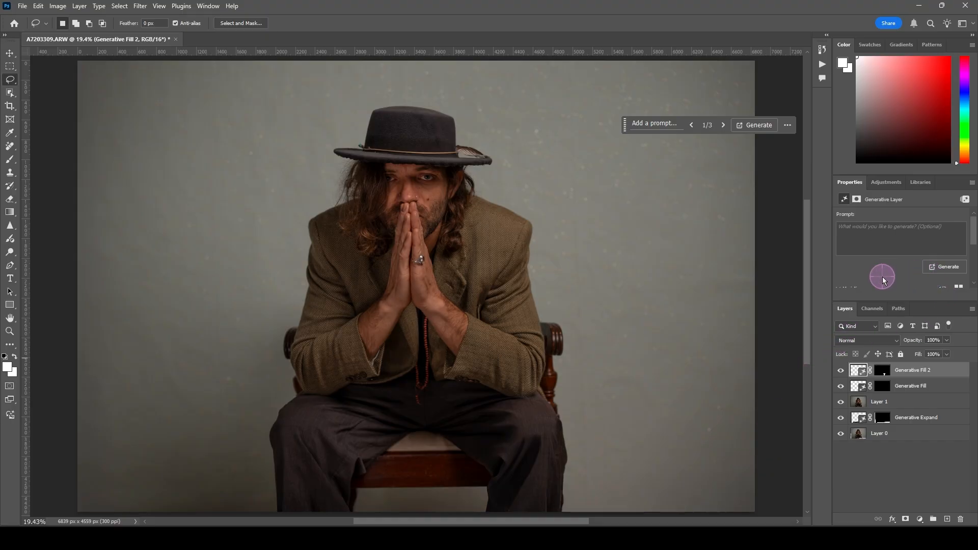
pyautogui.scroll(-1, 883, 277)
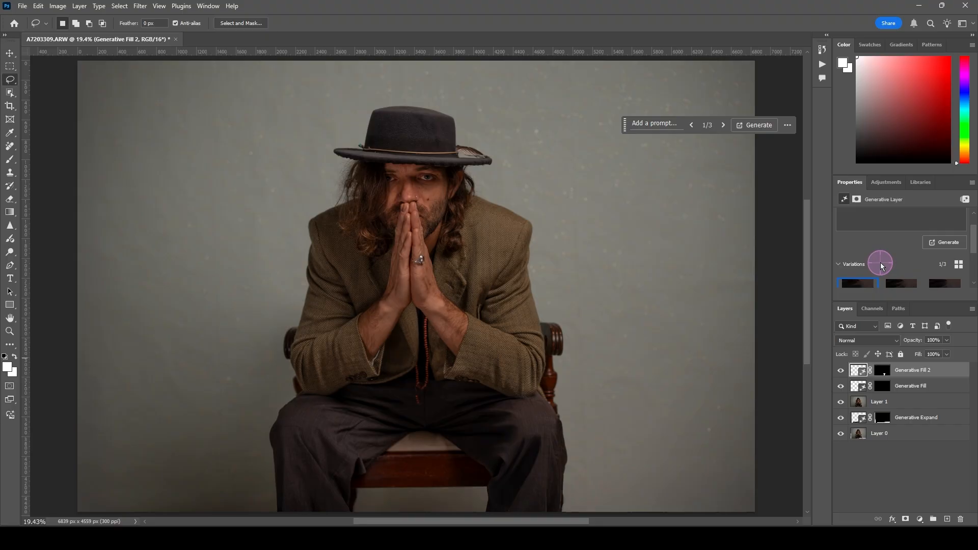
pyautogui.scroll(-2, 881, 263)
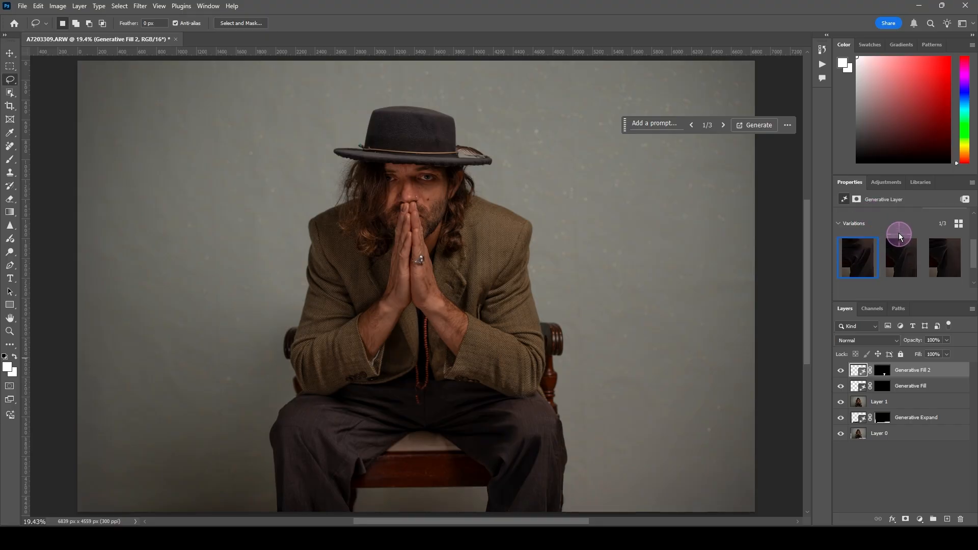
pyautogui.scroll(-1, 900, 237)
pyautogui.moveTo(903, 243)
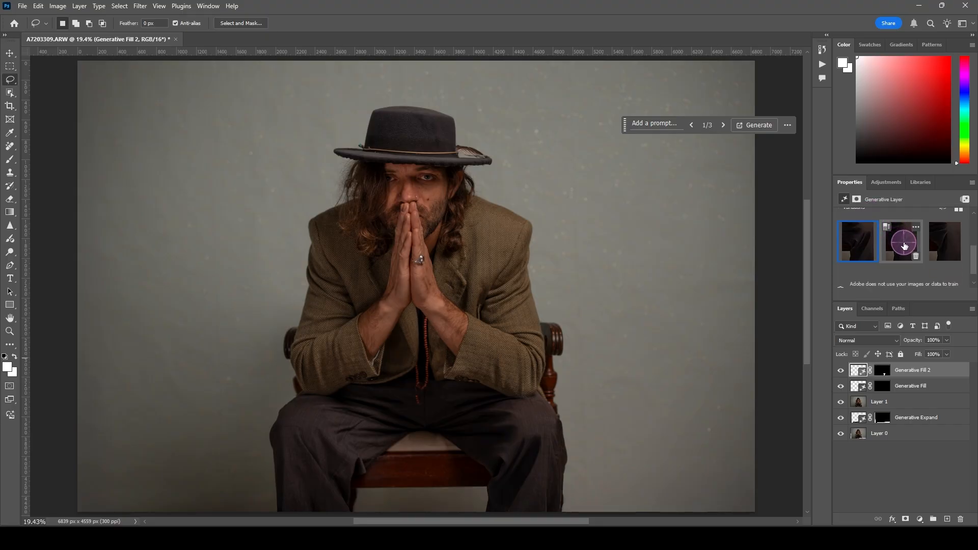
pyautogui.click(905, 246)
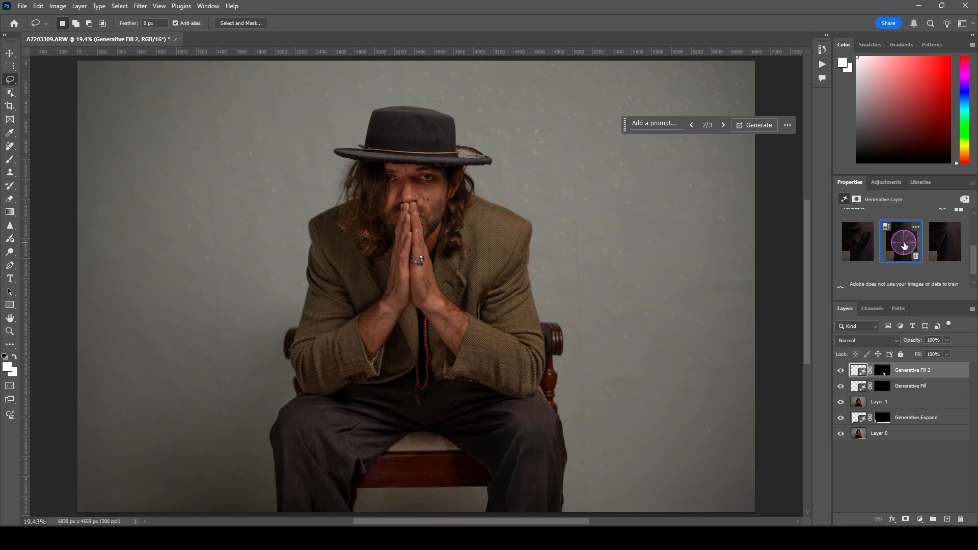
pyautogui.click(943, 243)
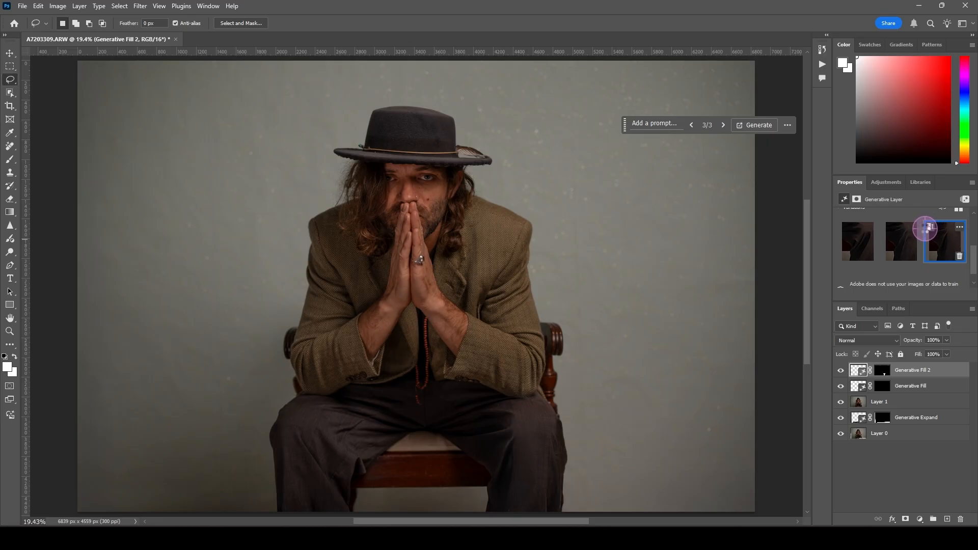
pyautogui.click(928, 227)
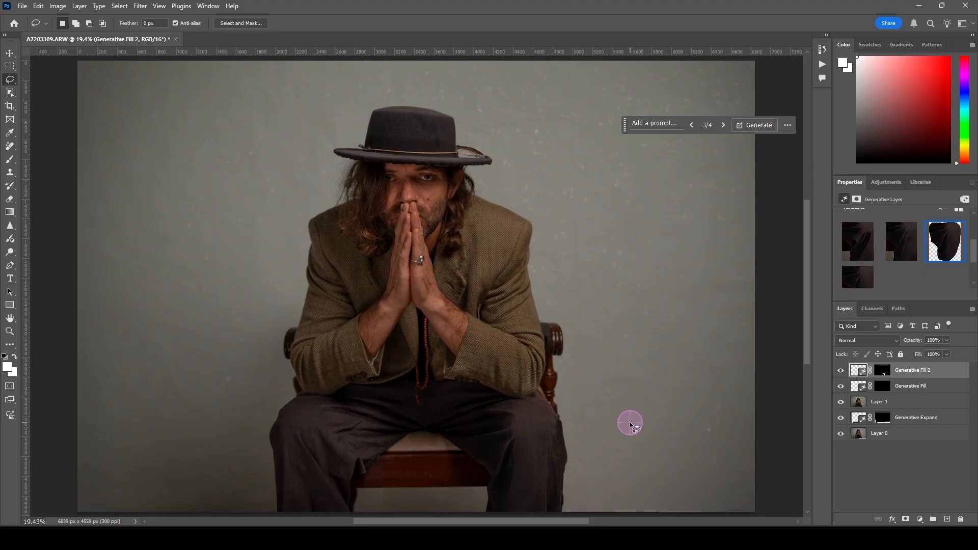
# Step: Toggle the visibility of the Generative Fill 2 layer several times to compare the trouser leg before and after, leaving the layer shown
pyautogui.click(842, 371)
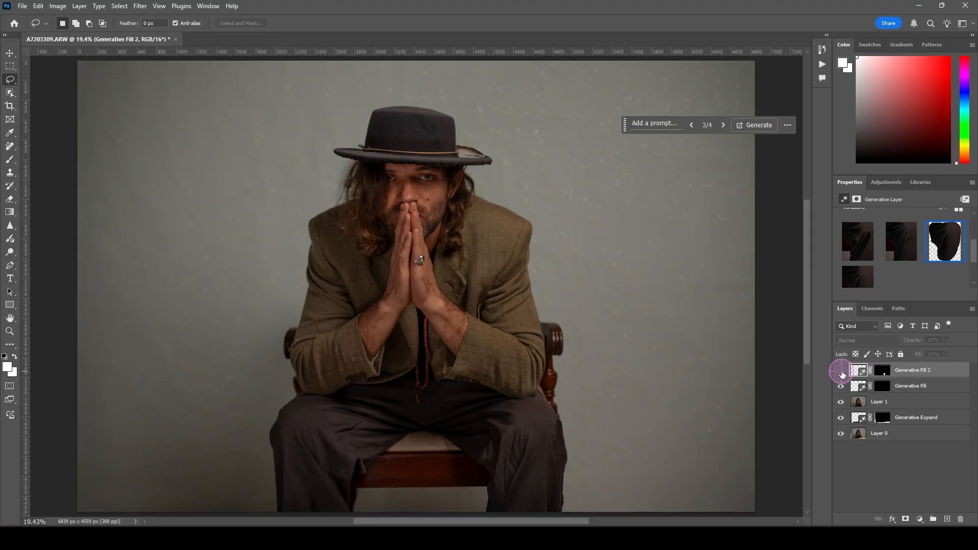
pyautogui.click(841, 371)
pyautogui.click(842, 372)
pyautogui.click(841, 371)
pyautogui.click(841, 372)
pyautogui.click(841, 372)
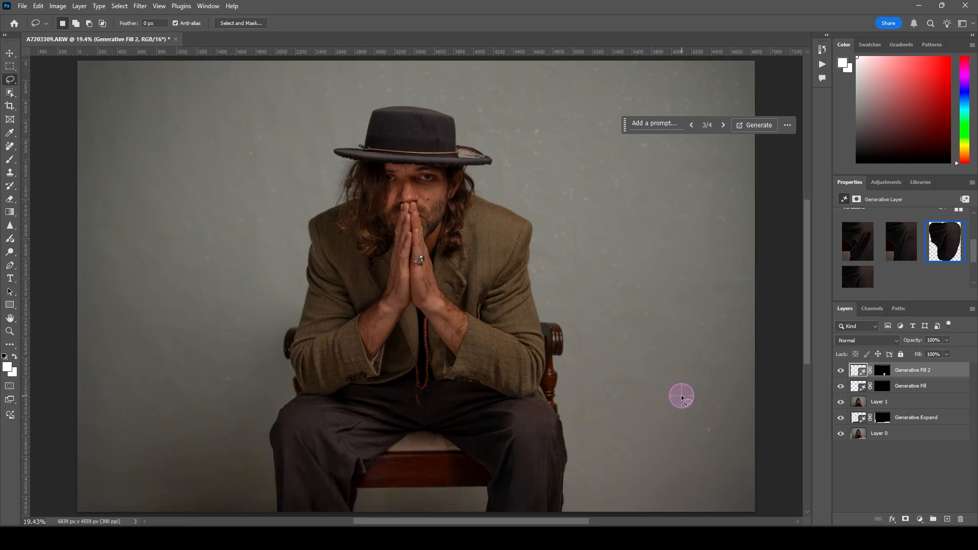
pyautogui.click(9, 67)
pyautogui.click(10, 80)
pyautogui.moveTo(123, 114)
pyautogui.mouseDown()
pyautogui.moveTo(68, 161)
pyautogui.moveTo(86, 270)
pyautogui.moveTo(140, 324)
pyautogui.moveTo(275, 275)
pyautogui.moveTo(285, 186)
pyautogui.moveTo(322, 137)
pyautogui.moveTo(206, 80)
pyautogui.moveTo(108, 88)
pyautogui.moveTo(122, 117)
pyautogui.mouseUp()
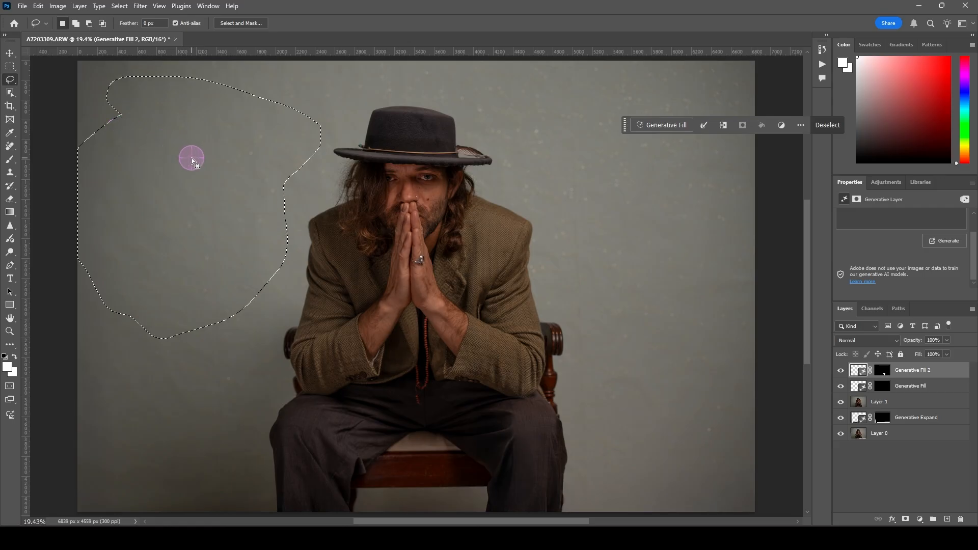
pyautogui.hotkey('ctrl', 'd')
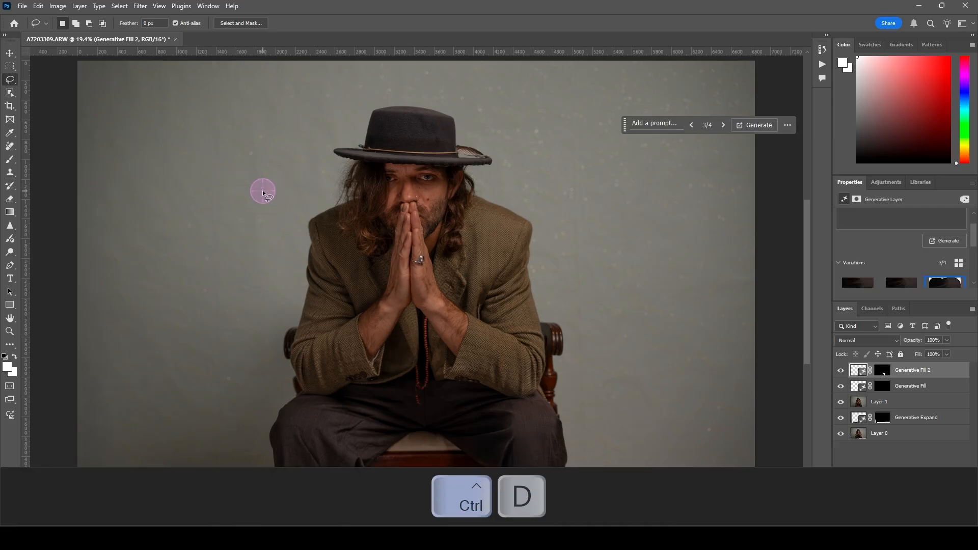